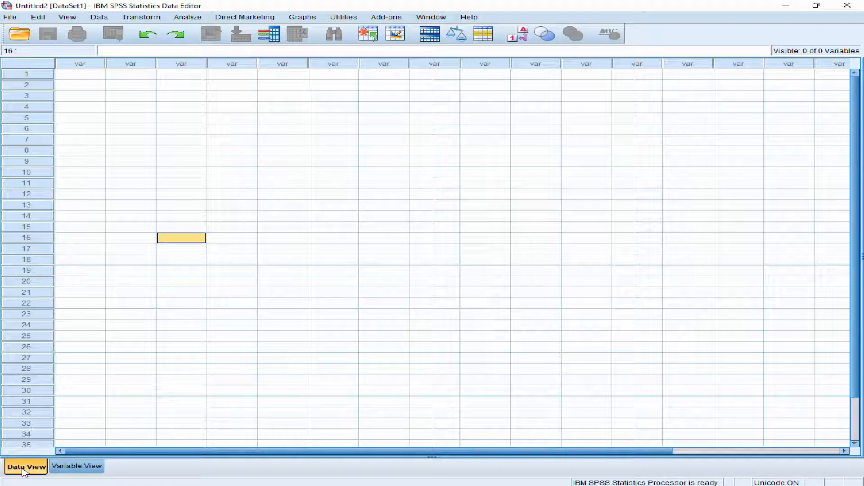
# - Examine the empty dataset in Data View and Variable View and look over the available file commands
pyautogui.click(76, 467)
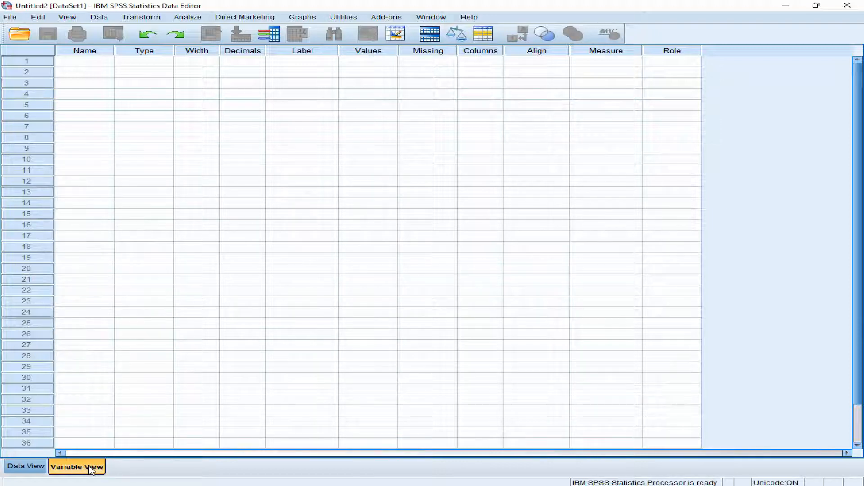
pyautogui.click(357, 279)
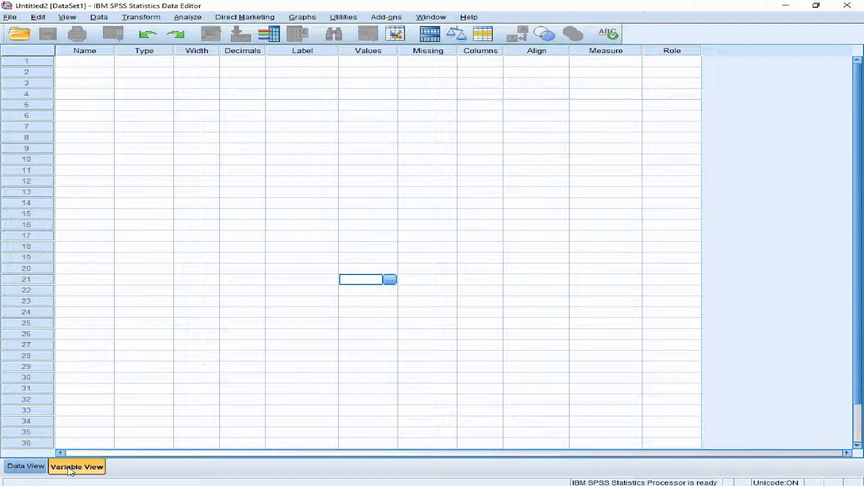
pyautogui.click(28, 469)
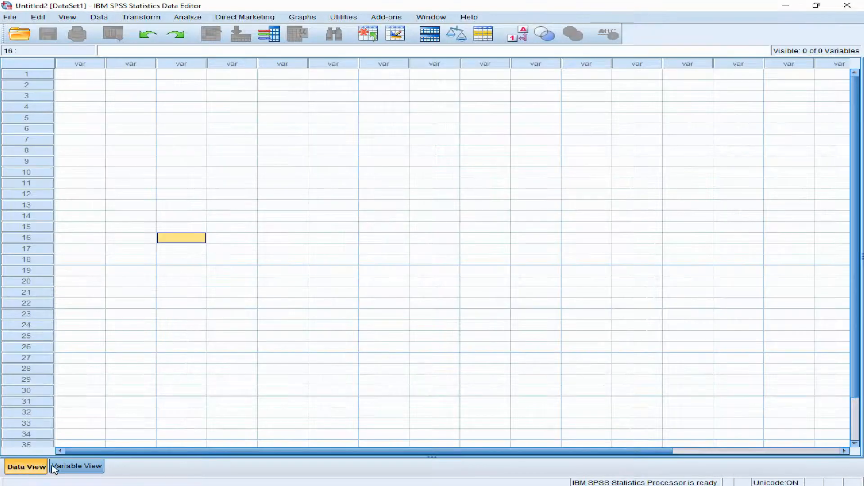
pyautogui.click(60, 468)
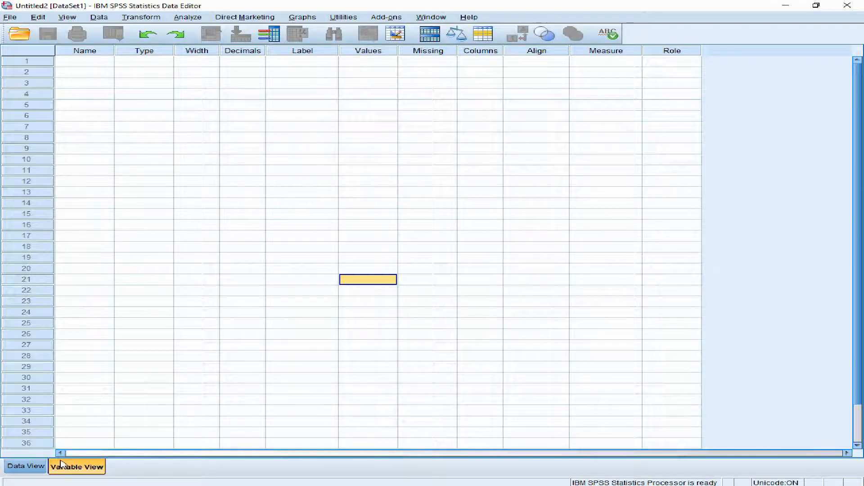
pyautogui.click(246, 312)
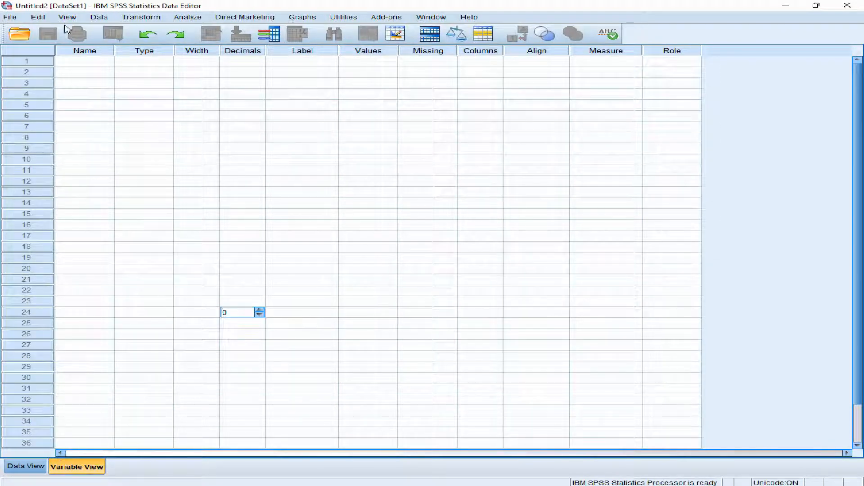
pyautogui.click(10, 17)
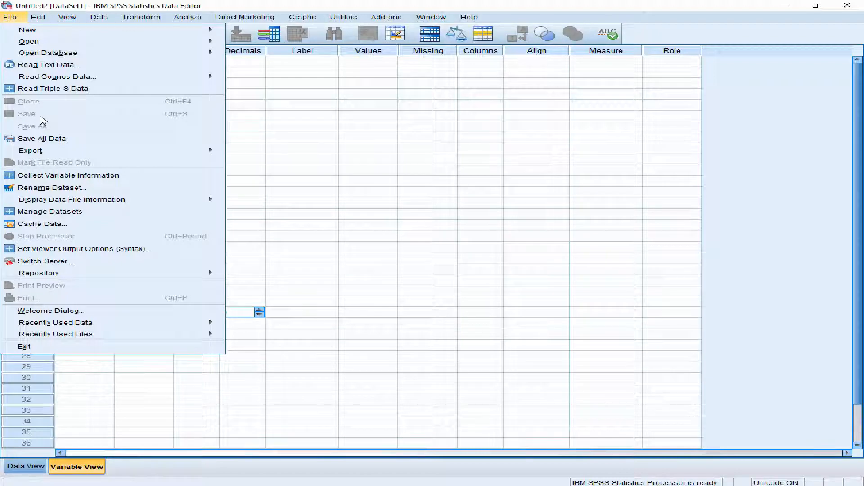
pyautogui.click(310, 192)
pyautogui.click(227, 138)
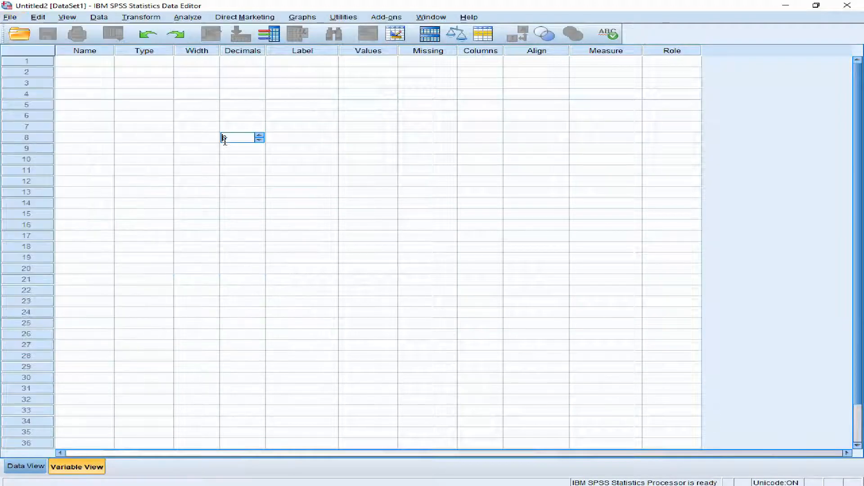
# - Shrink the SPSS window and show the Demographic Data Questionnaire Word document beside it, reviewing its questions and answer options
pyautogui.click(814, 7)
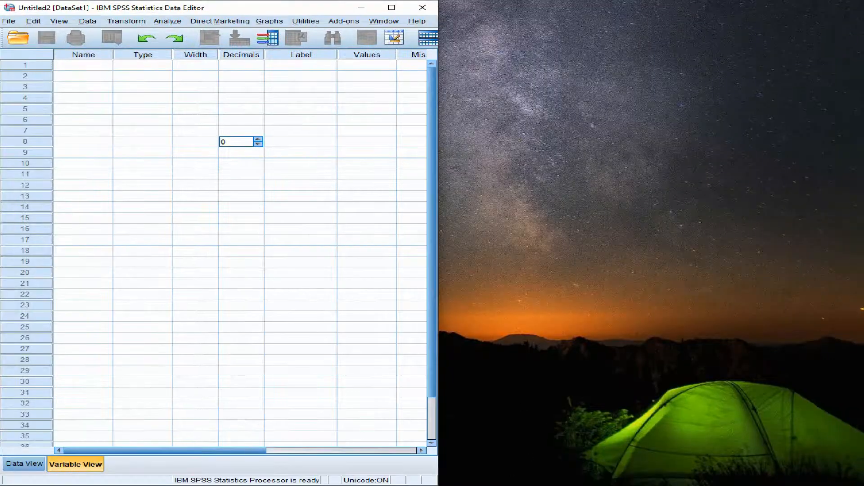
pyautogui.click(525, 485)
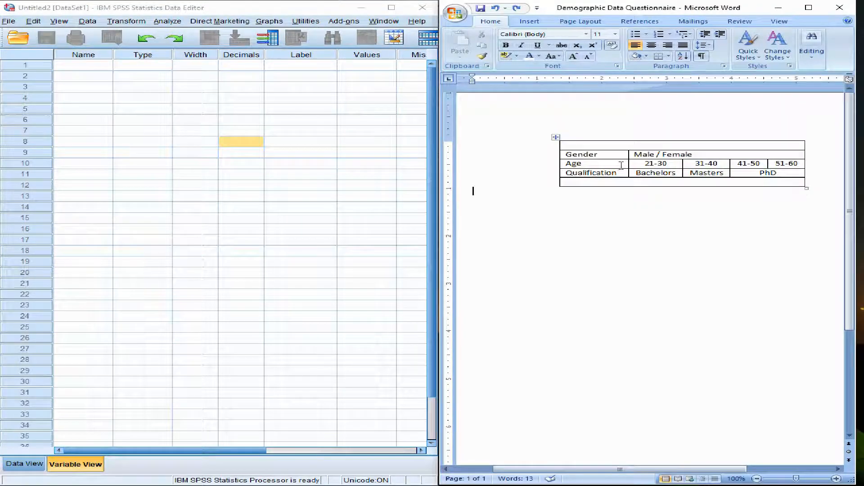
pyautogui.click(808, 7)
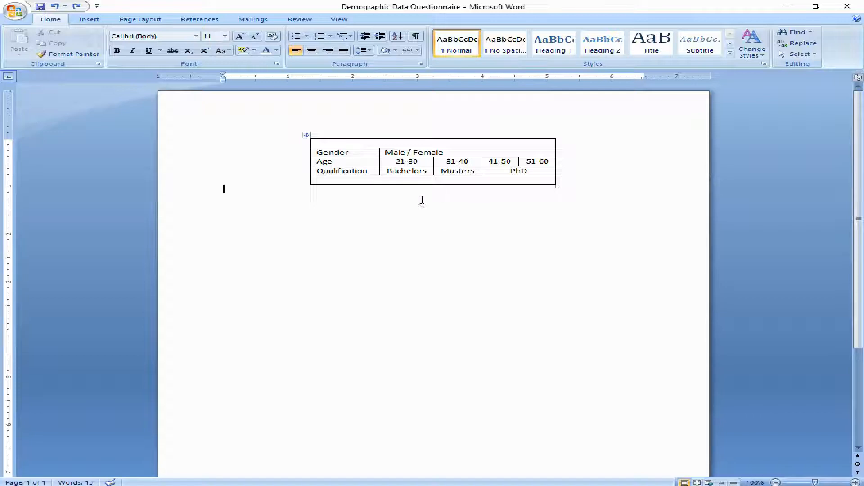
pyautogui.click(817, 7)
pyautogui.click(252, 138)
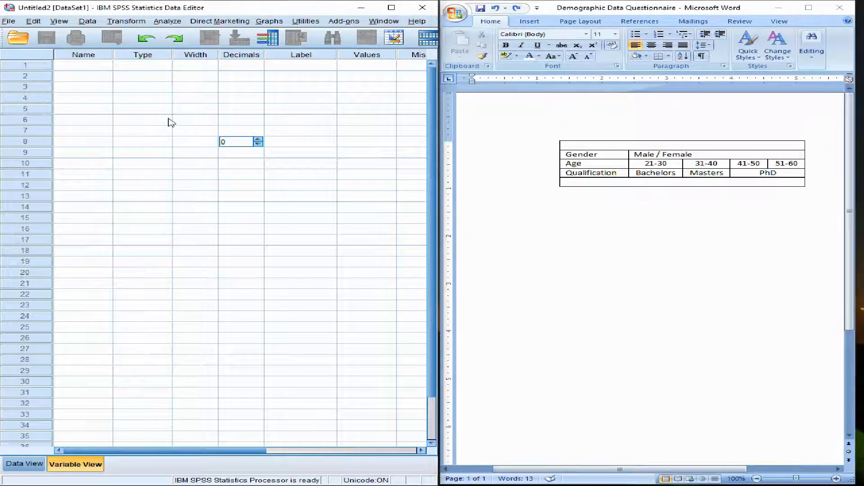
# - Define a variable named Gender in the first row of Variable View
pyautogui.click(24, 463)
pyautogui.click(75, 464)
pyautogui.click(110, 306)
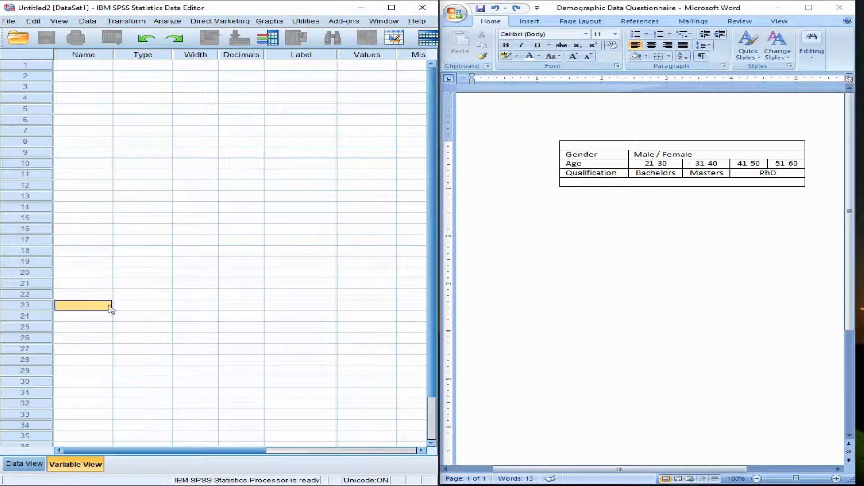
pyautogui.click(80, 67)
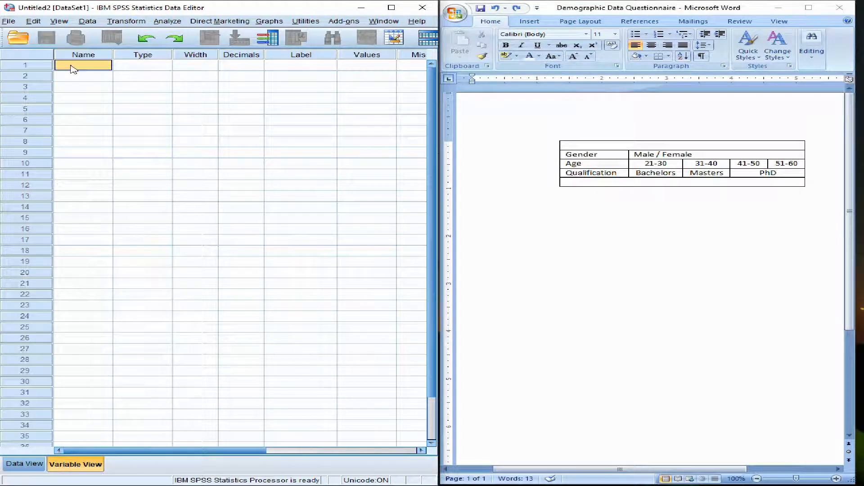
pyautogui.write('Gender')
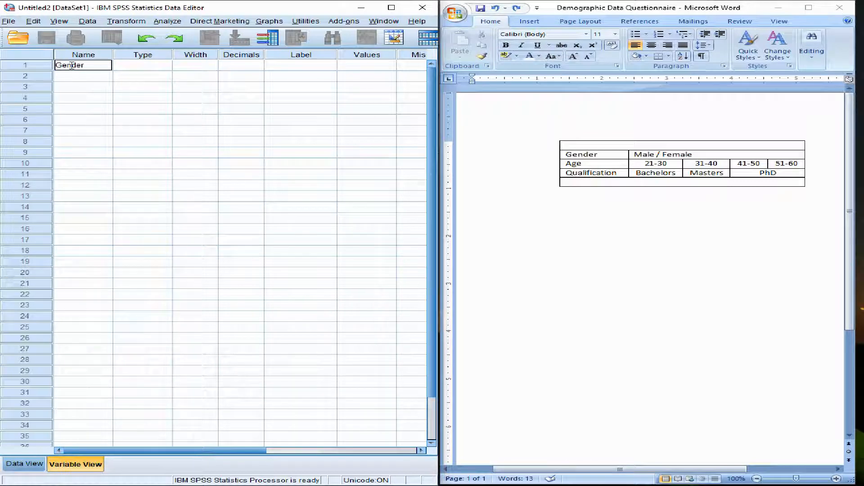
pyautogui.click(119, 99)
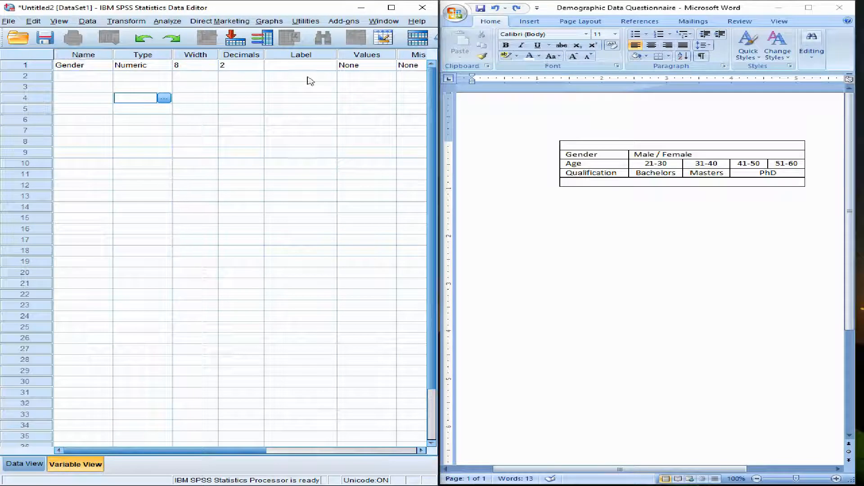
# - Assign the Gender variable the value labels 1 = Male and 2 = Femala
pyautogui.moveTo(205, 451); pyautogui.dragTo(262, 455)
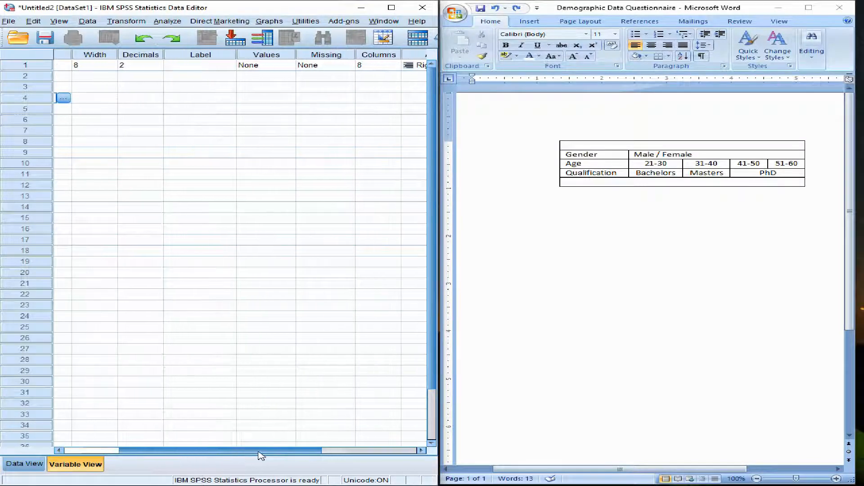
pyautogui.click(269, 67)
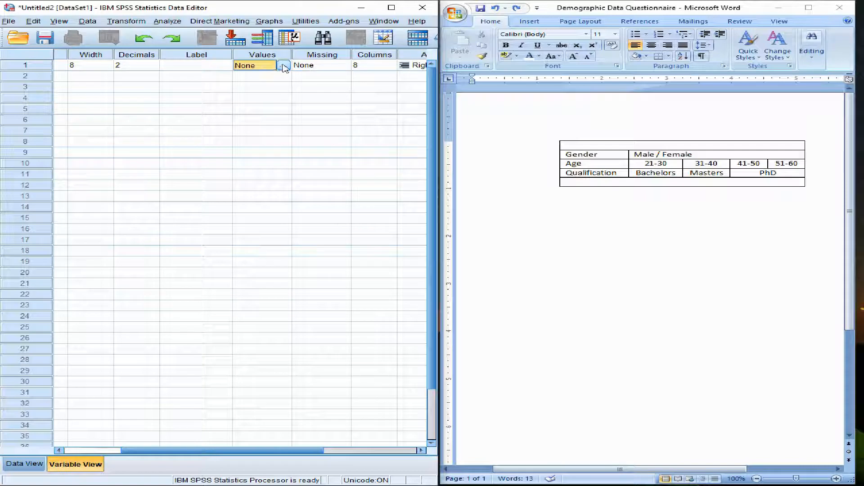
pyautogui.click(284, 67)
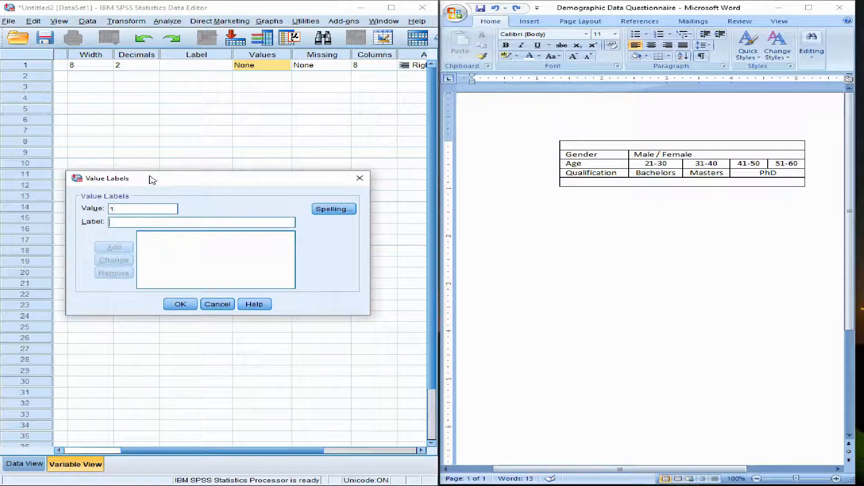
pyautogui.write('Male')
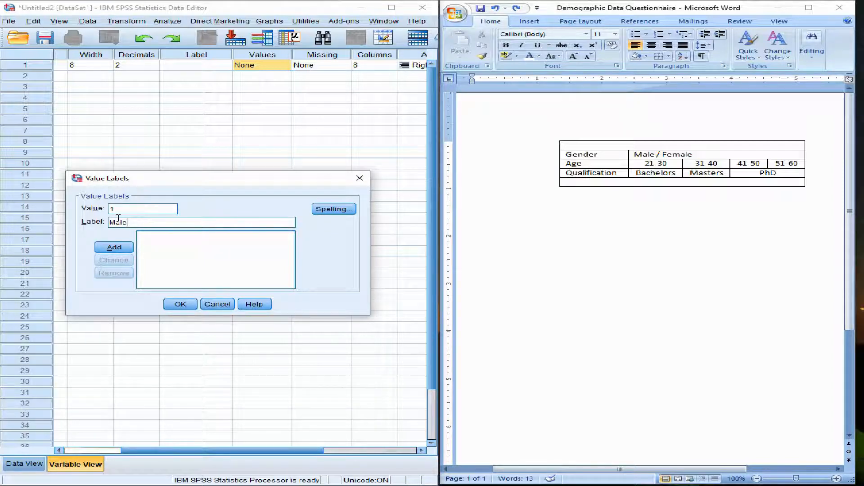
pyautogui.click(115, 247)
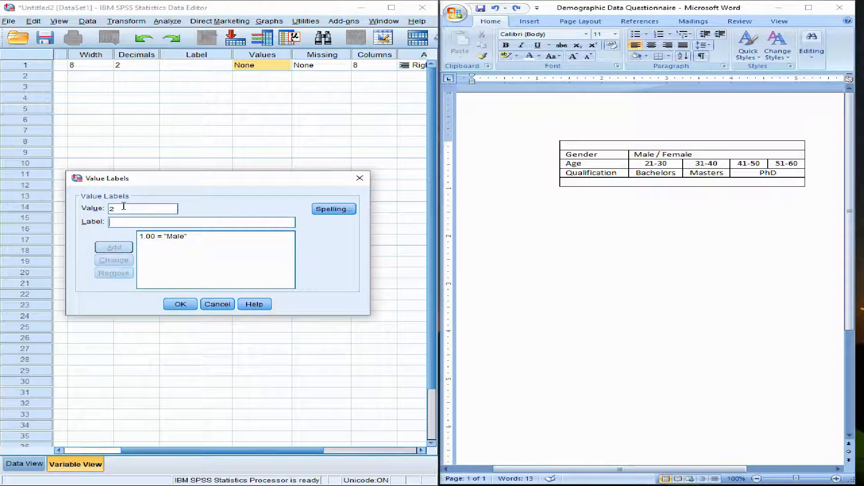
pyautogui.write('Femala')
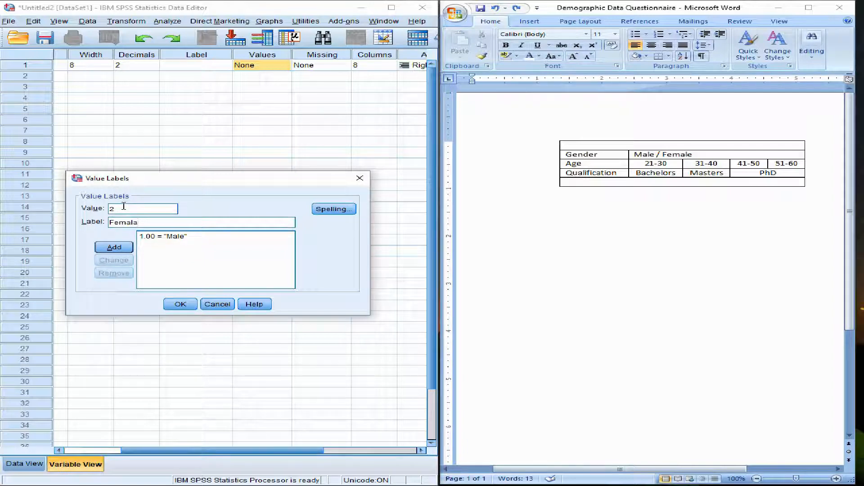
pyautogui.click(114, 247)
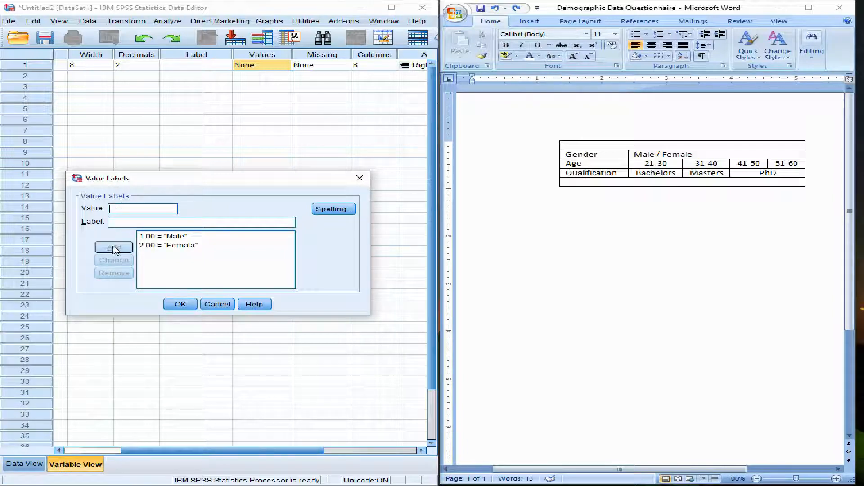
pyautogui.click(180, 304)
pyautogui.click(230, 199)
# - Maximize the SPSS window and examine how the Gender variable appears in Data View and Variable View
pyautogui.click(404, 8)
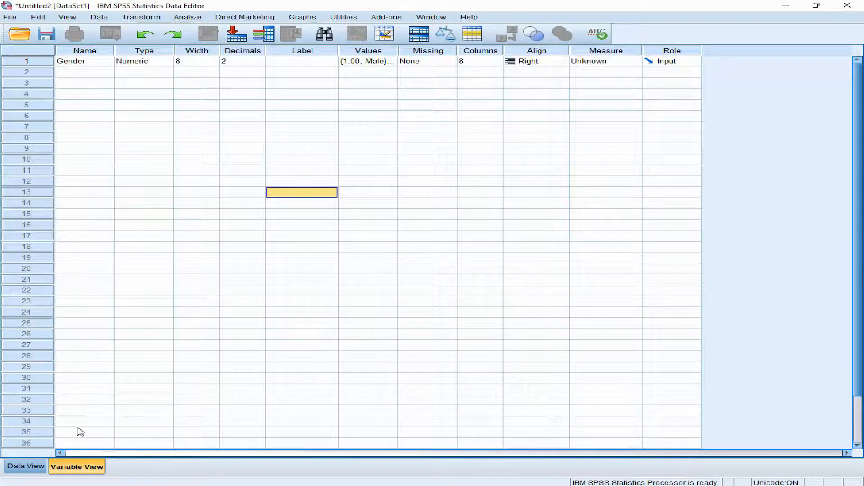
pyautogui.click(26, 468)
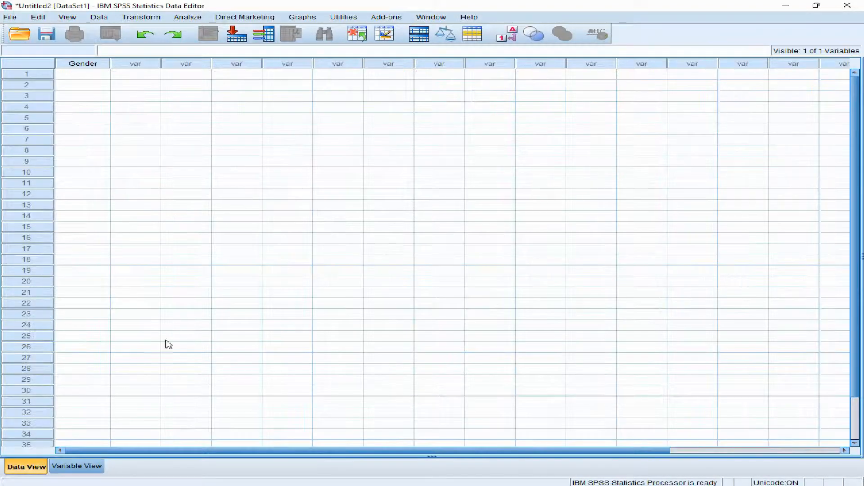
pyautogui.click(180, 304)
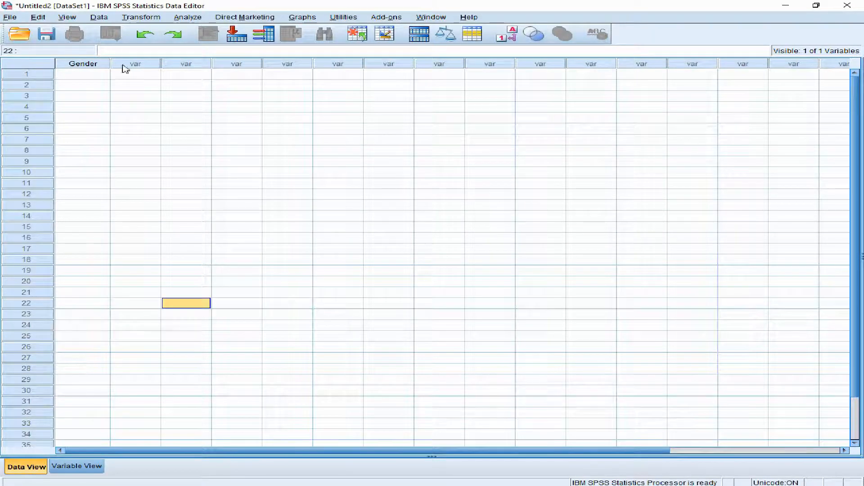
pyautogui.click(80, 74)
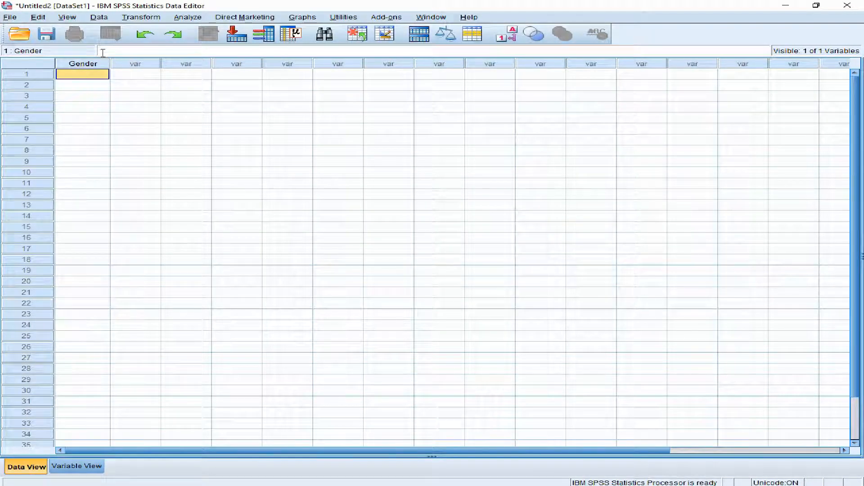
pyautogui.click(77, 467)
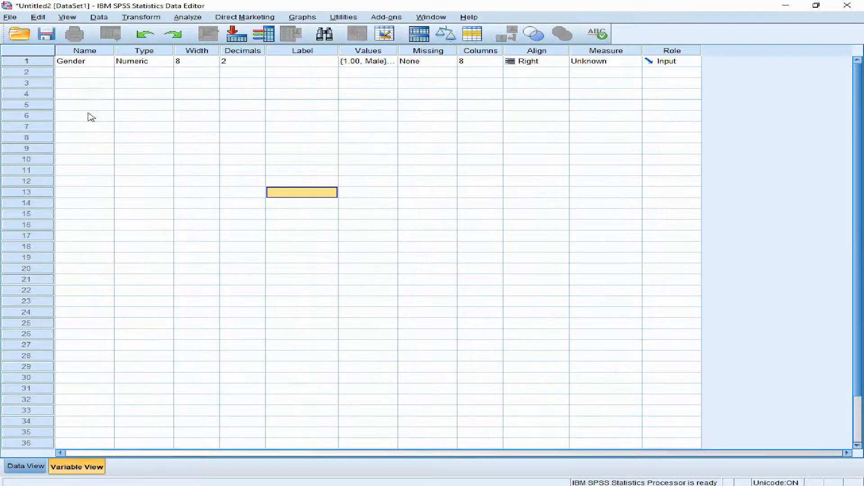
pyautogui.click(26, 61)
pyautogui.click(25, 467)
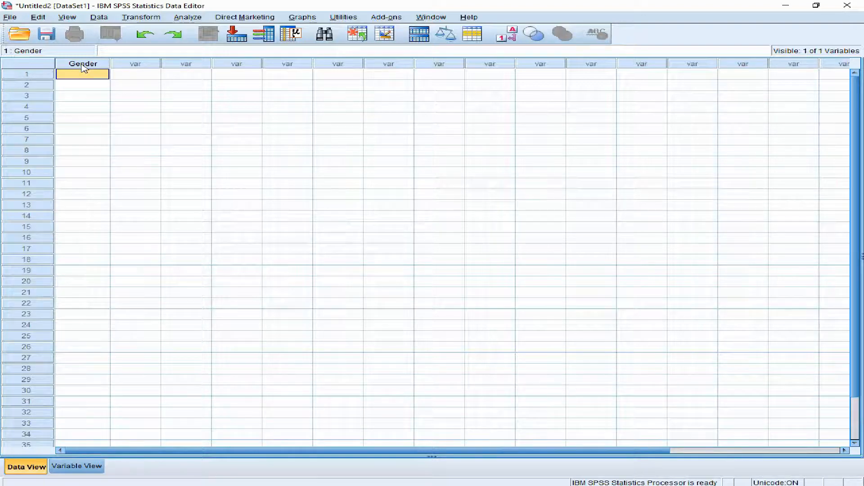
pyautogui.click(166, 140)
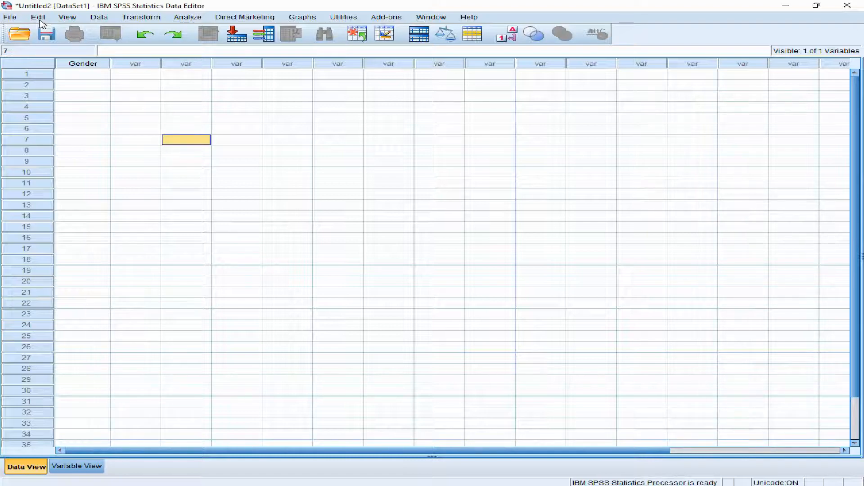
# - Save the data file to the Desktop as Demographic Entry in SPSS Statistics (*.sav) format
pyautogui.hotkey('alt', 'f')
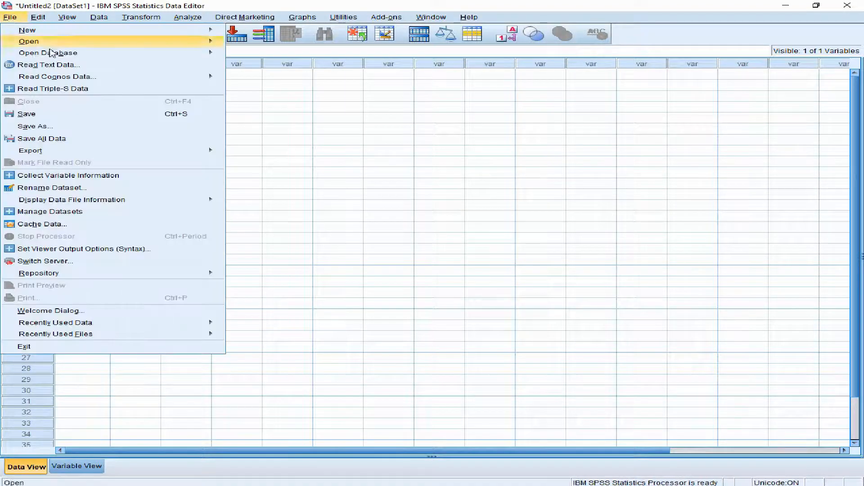
pyautogui.click(53, 126)
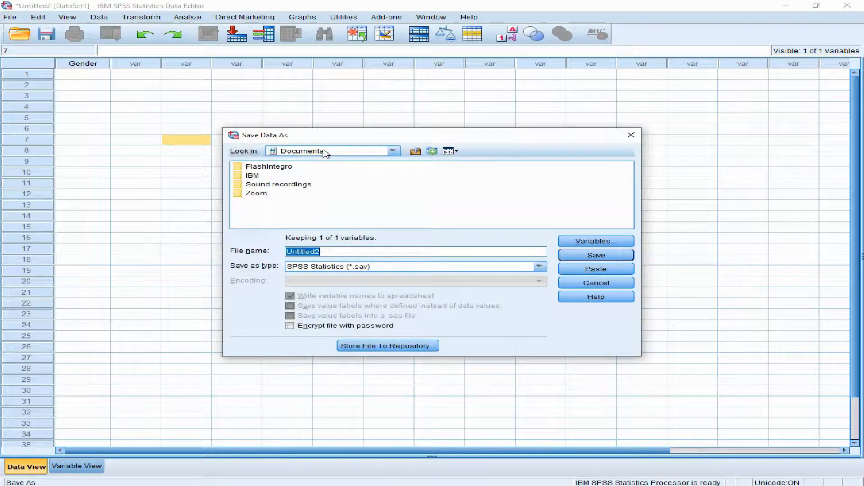
pyautogui.click(393, 151)
pyautogui.moveTo(395, 206); pyautogui.dragTo(397, 179)
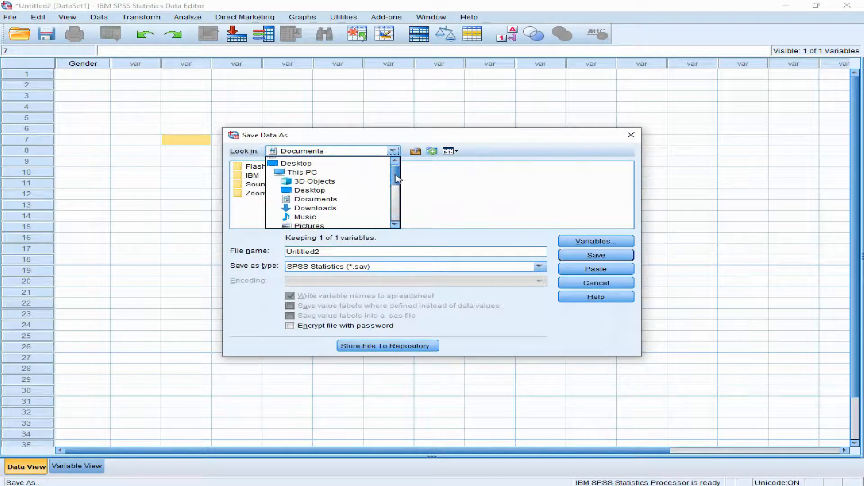
pyautogui.click(311, 168)
pyautogui.click(340, 253)
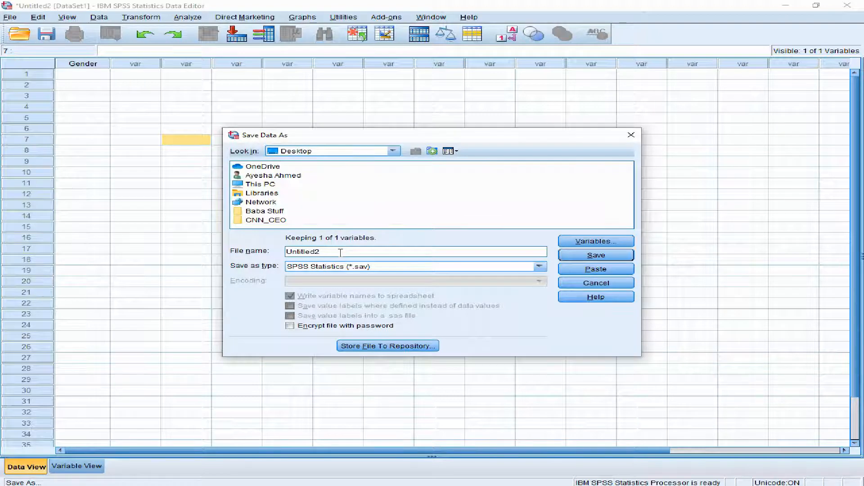
pyautogui.doubleClick(341, 252)
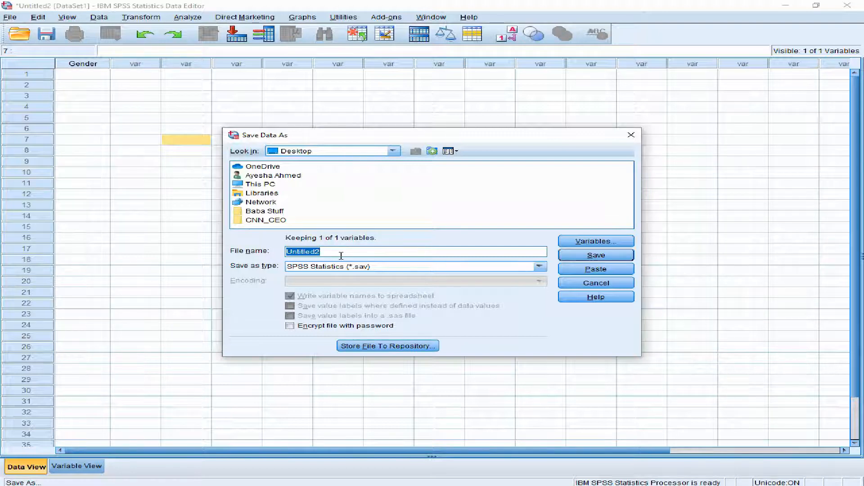
pyautogui.write('Demographic Entry')
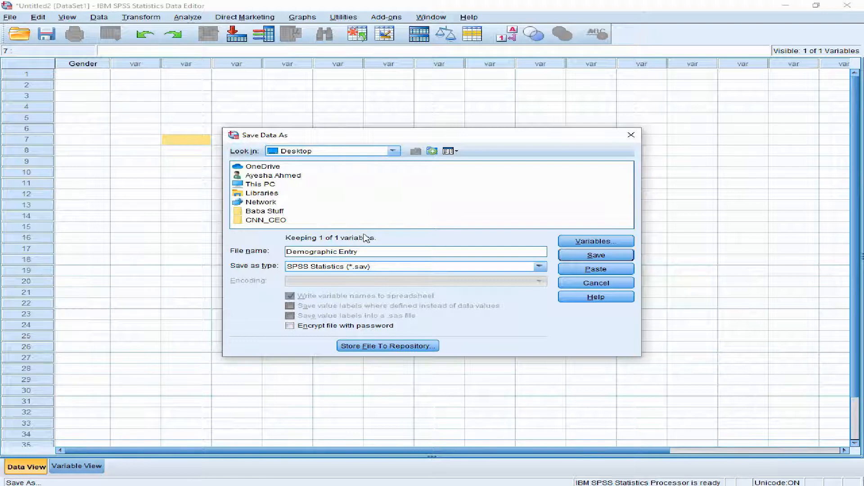
pyautogui.click(587, 255)
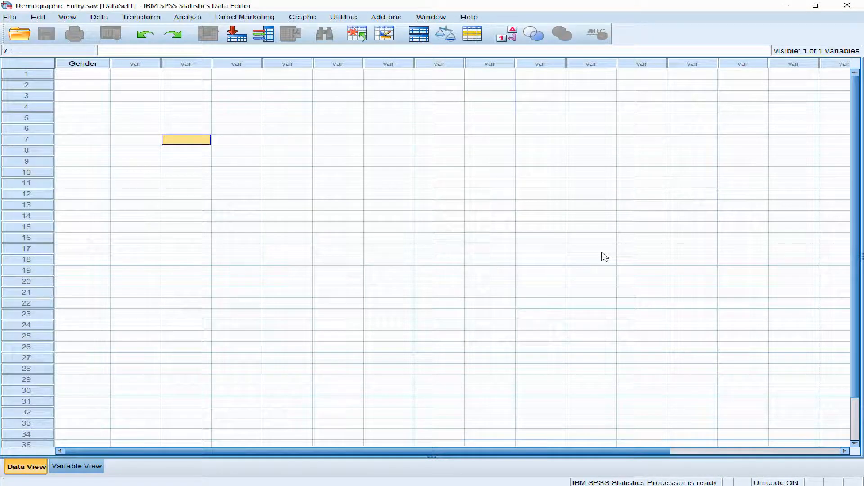
# - Check the Gender column in Data View and Variable View, and review the Age ranges in the Demographic Data Questionnaire in Word
pyautogui.click(320, 216)
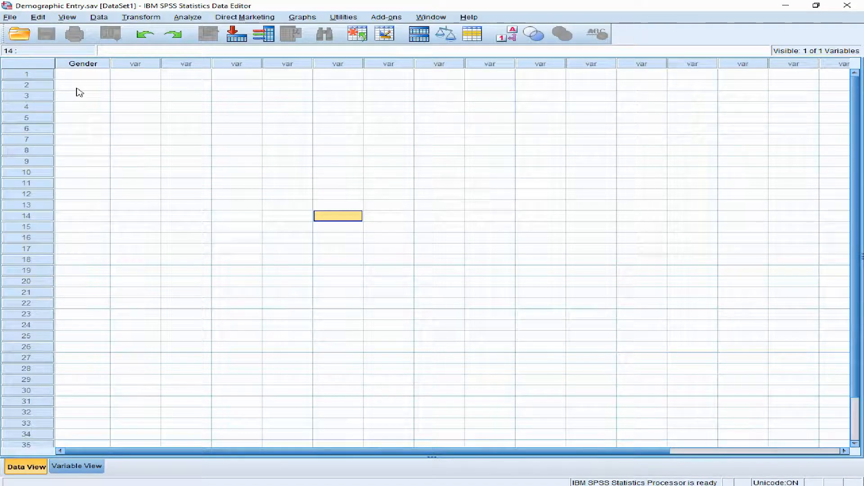
pyautogui.click(91, 75)
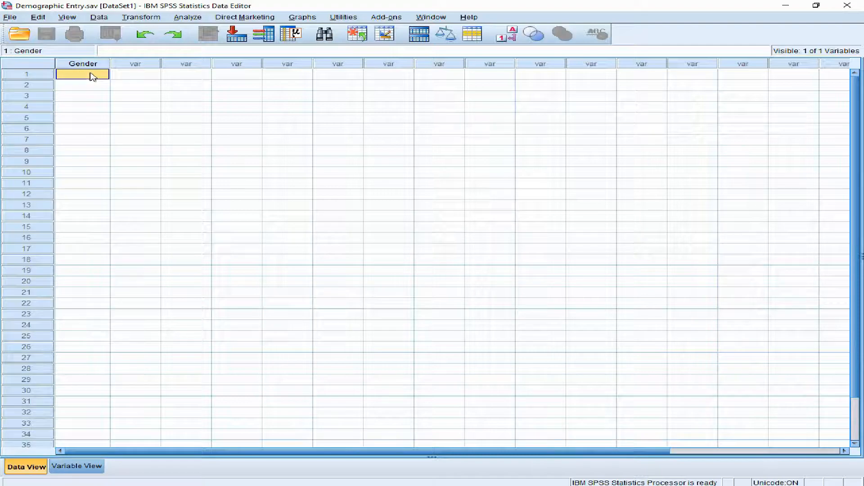
pyautogui.click(74, 466)
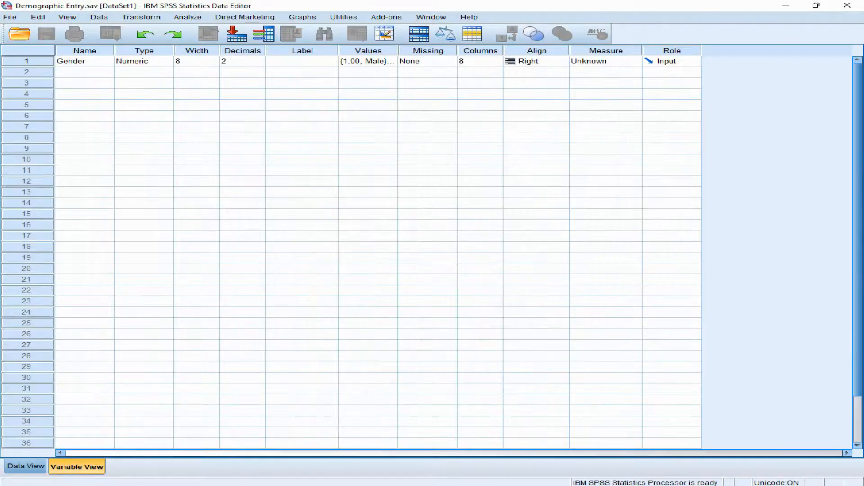
pyautogui.click(469, 483)
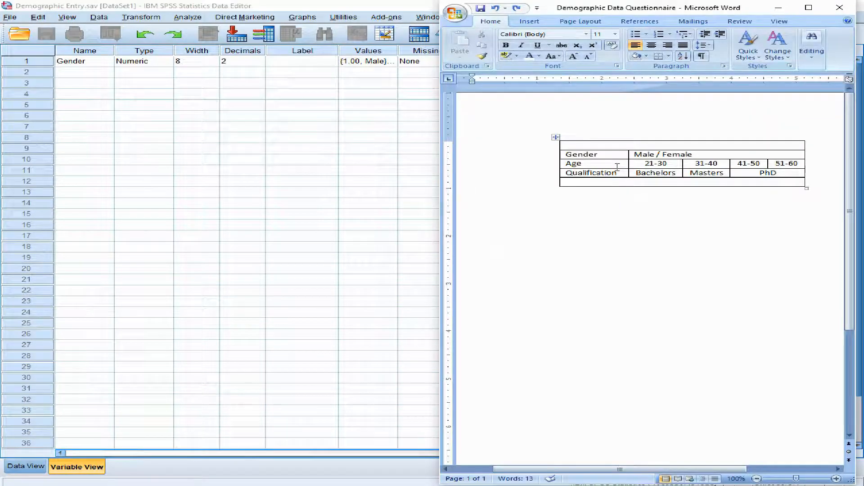
pyautogui.click(671, 164)
pyautogui.click(709, 163)
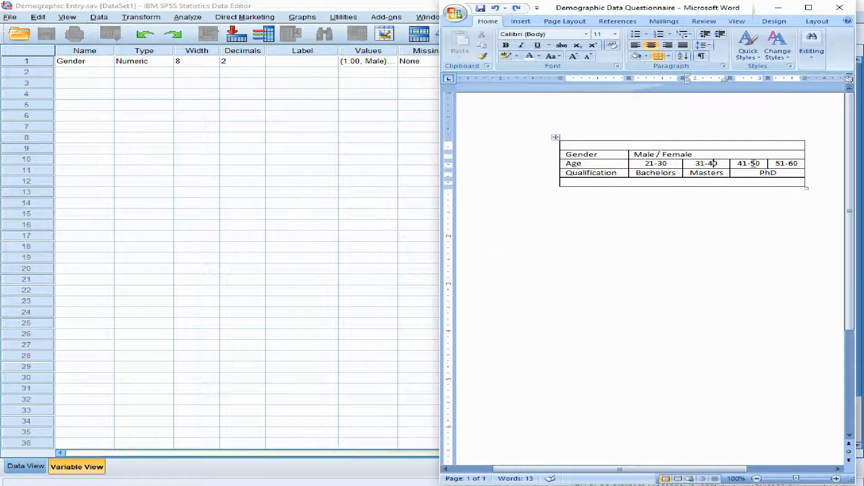
pyautogui.click(755, 164)
pyautogui.click(800, 163)
# - Return to SPSS and define a variable named Age in the second row of Variable View
pyautogui.click(216, 173)
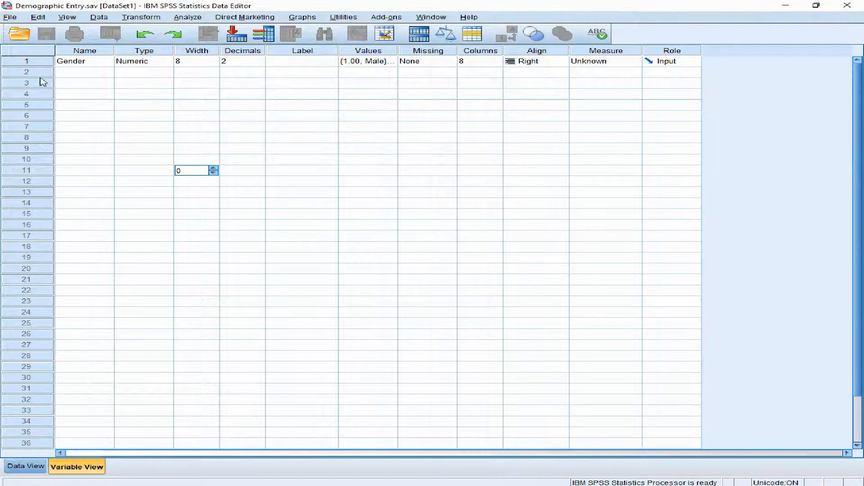
pyautogui.click(86, 73)
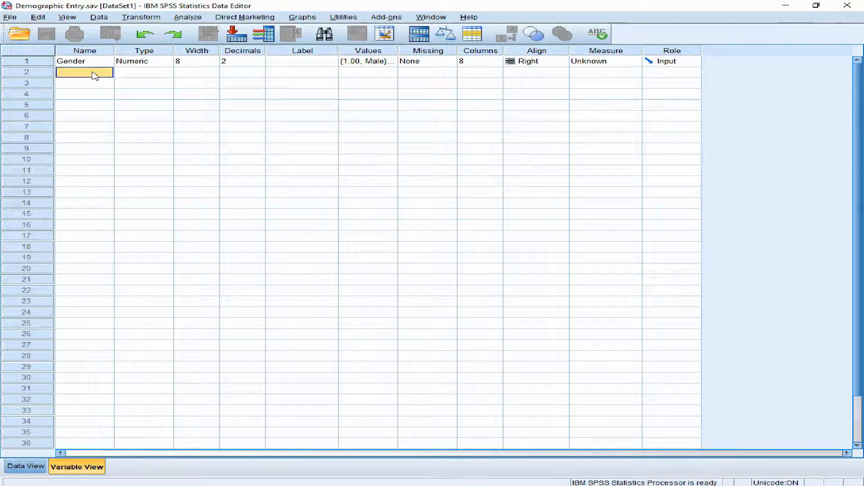
pyautogui.write('Age')
pyautogui.press('Tab')
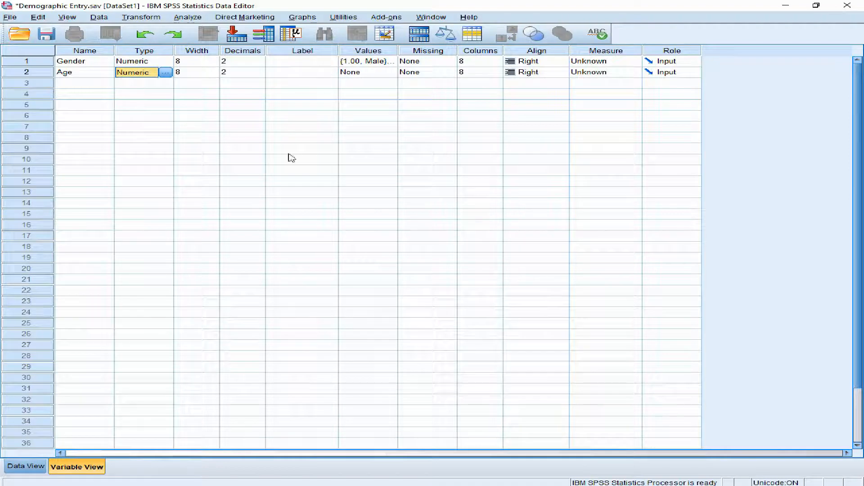
# - Add the value labels 1 = 21-30 and 2 = 31-40 to the Age variable
pyautogui.click(365, 75)
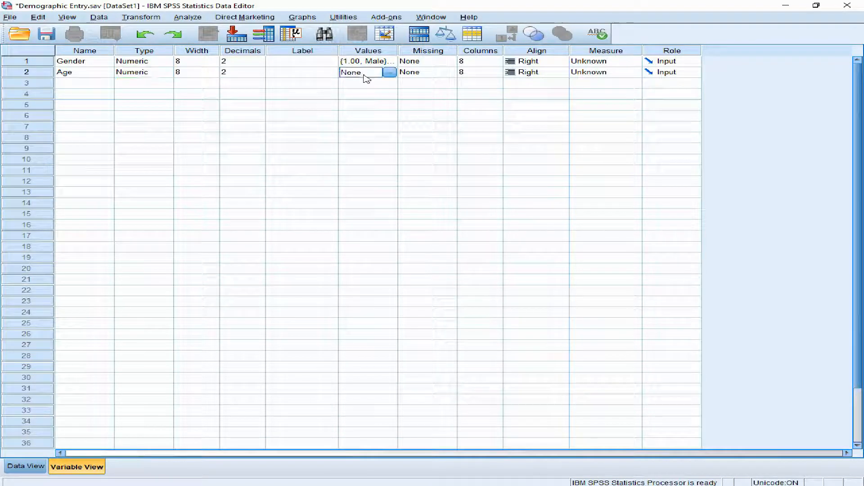
pyautogui.click(390, 72)
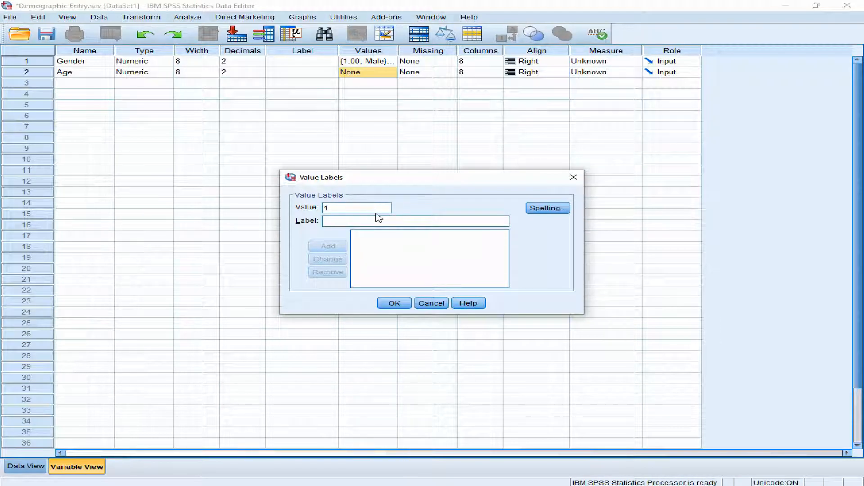
pyautogui.click(367, 222)
pyautogui.write('21-')
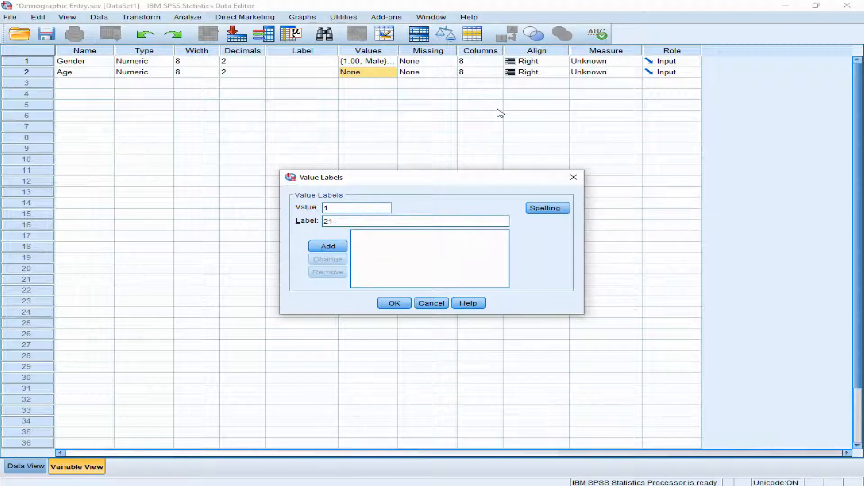
pyautogui.write('30')
pyautogui.click(328, 246)
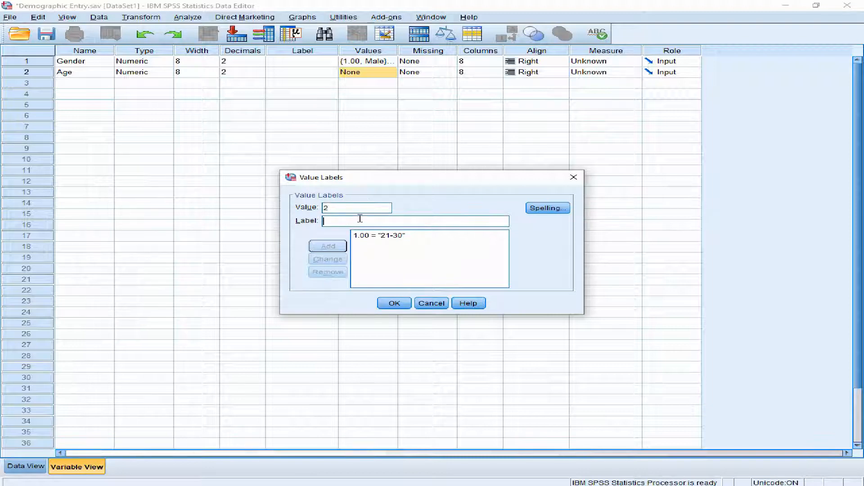
pyautogui.click(362, 219)
pyautogui.write('31-40')
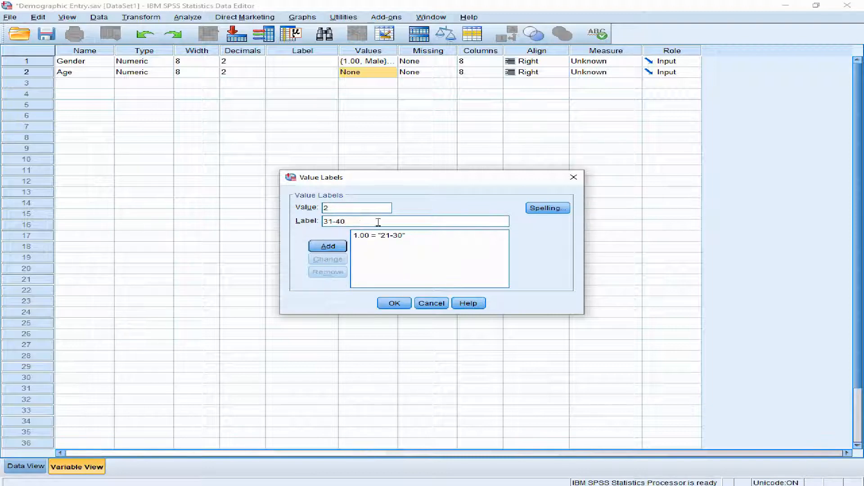
pyautogui.click(330, 247)
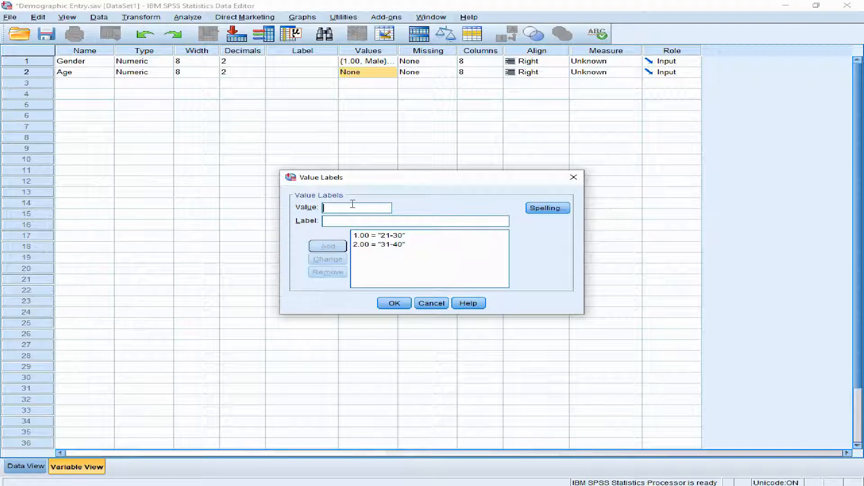
# - Add the value labels 3 = 41-50 and 4 = 51-65 to the Age variable
pyautogui.write('3')
pyautogui.click(359, 217)
pyautogui.write('41-50')
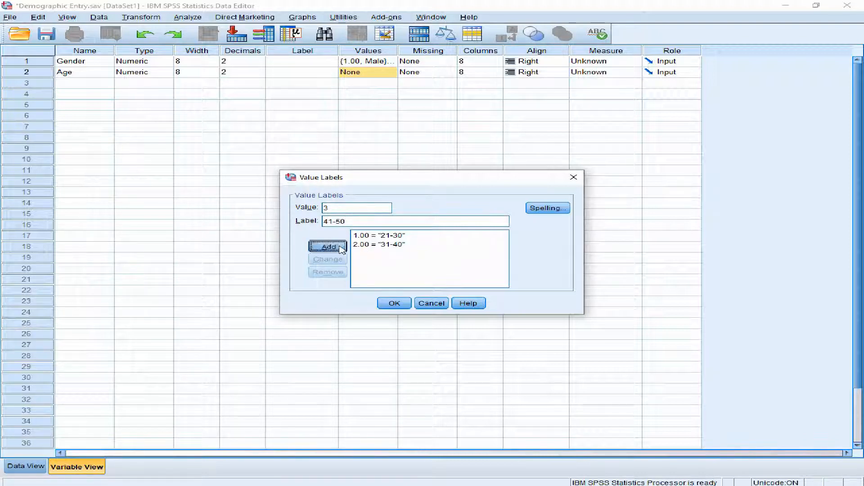
pyautogui.click(340, 247)
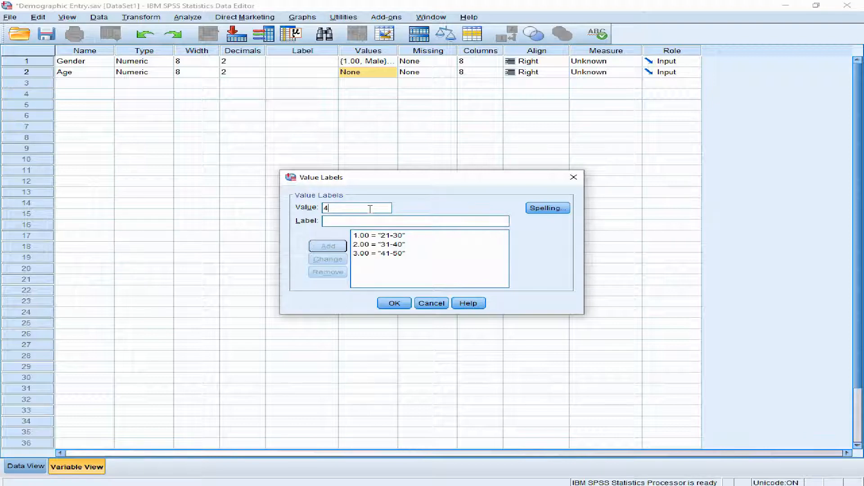
pyautogui.click(365, 222)
pyautogui.write('51')
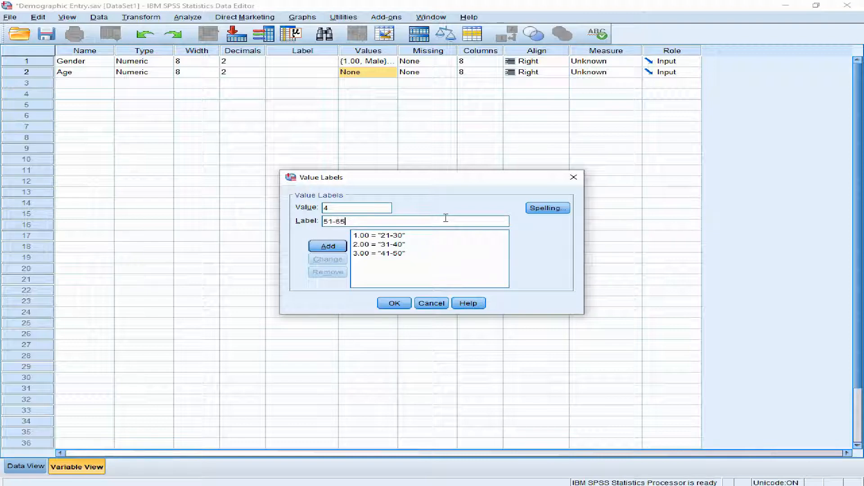
pyautogui.write('-65')
pyautogui.click(328, 246)
# - Check the last age range in the Word questionnaire, change the label of value 4 to 51-60, and accept Age's value labels
pyautogui.click(522, 478)
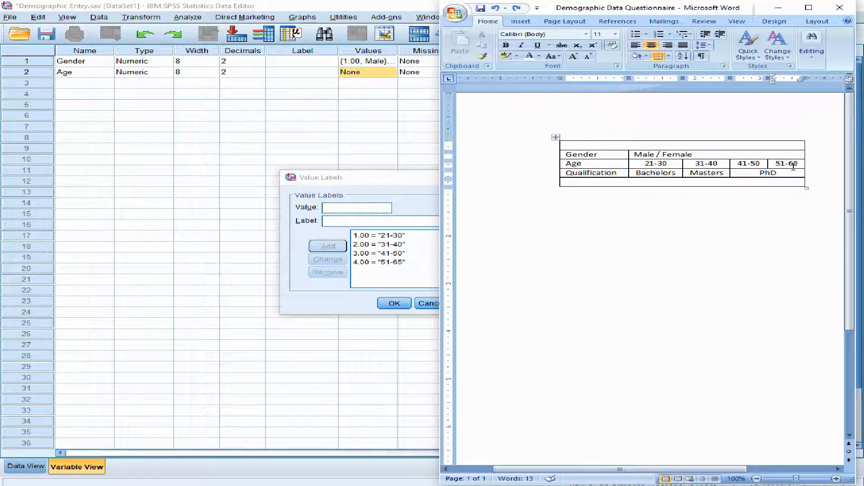
pyautogui.click(326, 292)
pyautogui.click(403, 263)
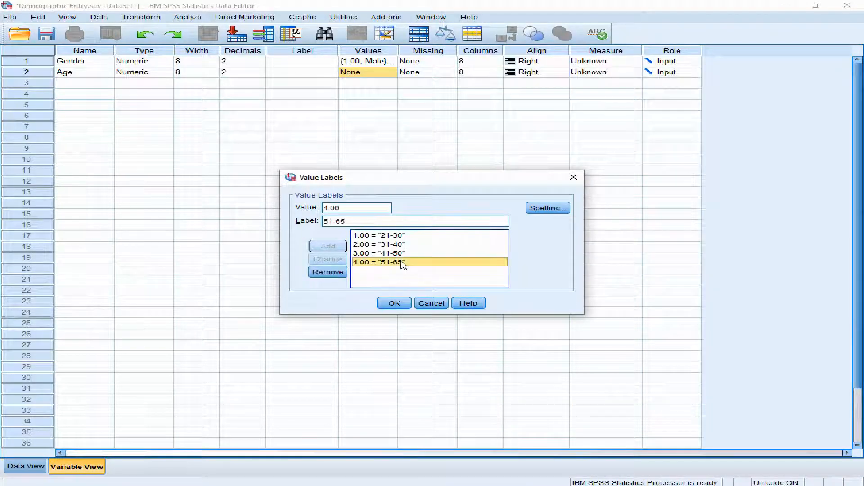
pyautogui.click(364, 221)
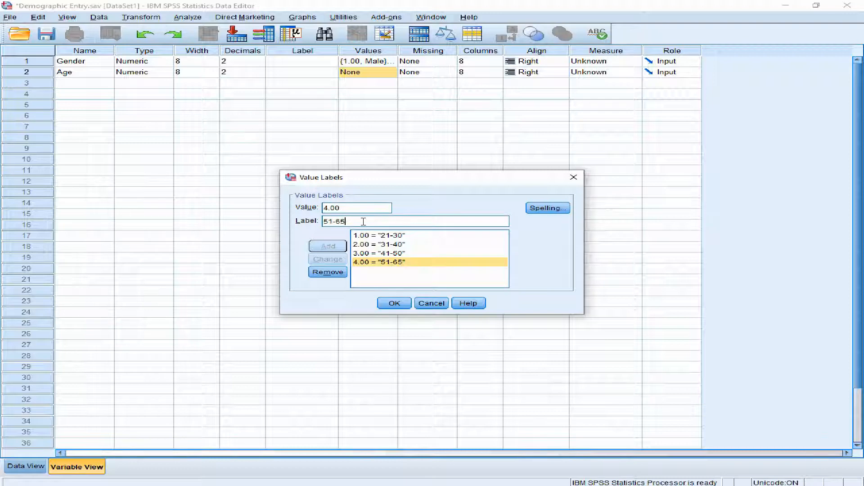
pyautogui.press('BackSpace')
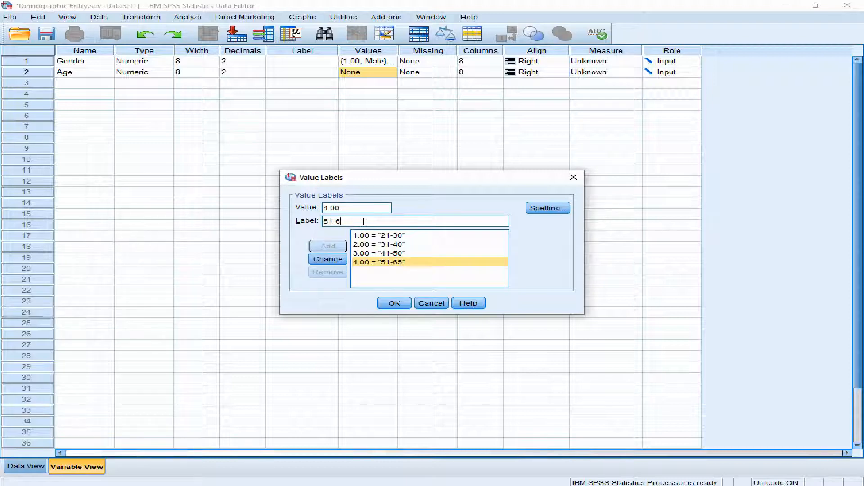
pyautogui.click(323, 260)
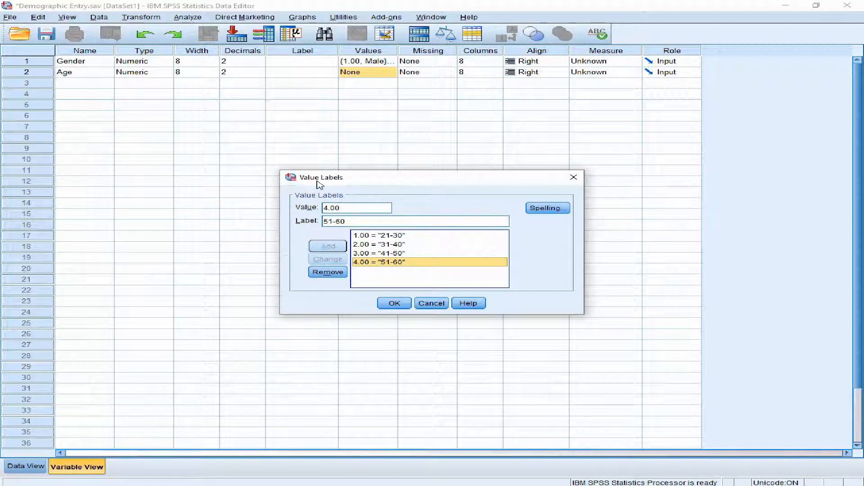
pyautogui.click(400, 303)
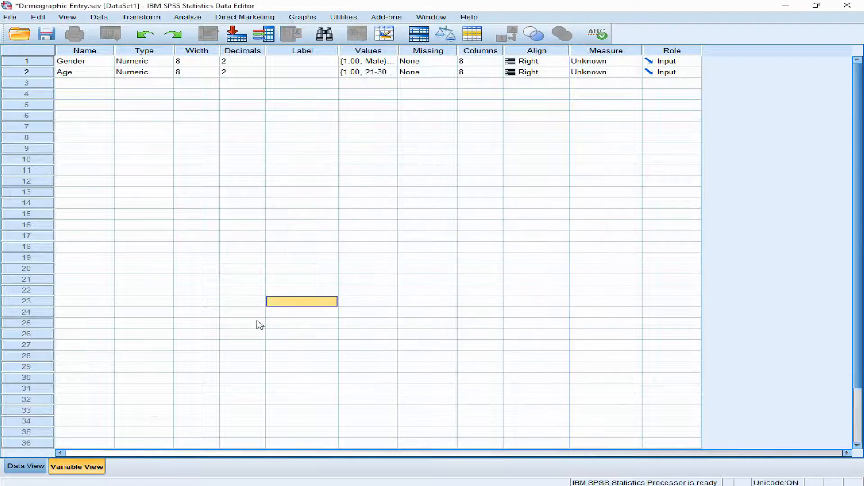
# - Check the Age column in Data View and review the Qualification options in the Word questionnaire
pyautogui.click(37, 464)
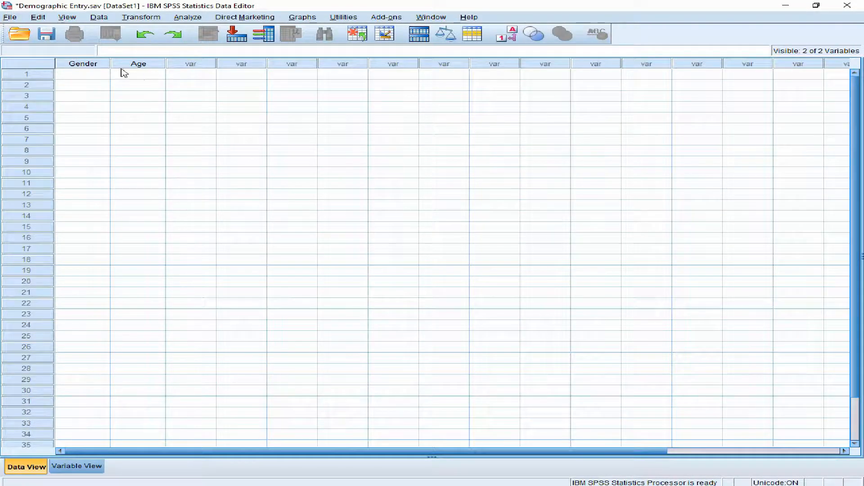
pyautogui.click(77, 466)
pyautogui.hotkey('alt', 'Tab')
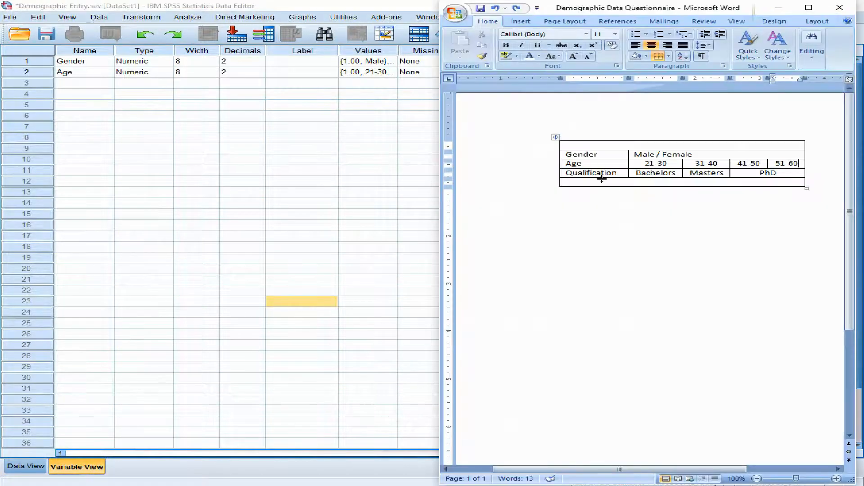
pyautogui.click(658, 173)
pyautogui.click(699, 173)
pyautogui.click(749, 173)
pyautogui.click(242, 181)
pyautogui.click(74, 85)
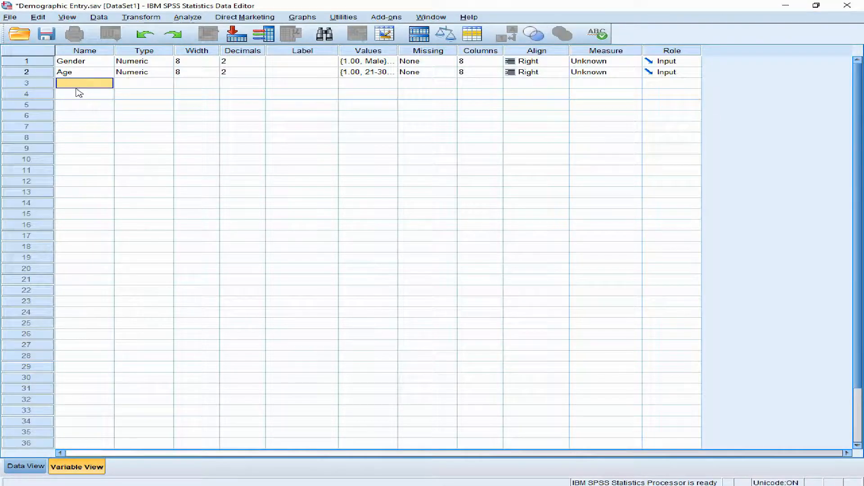
pyautogui.write('Qua')
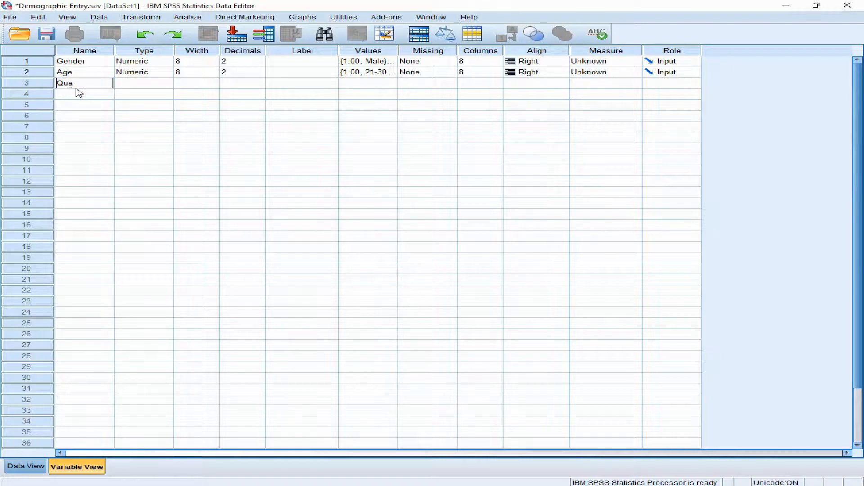
pyautogui.write(';ofocation')
pyautogui.click(111, 116)
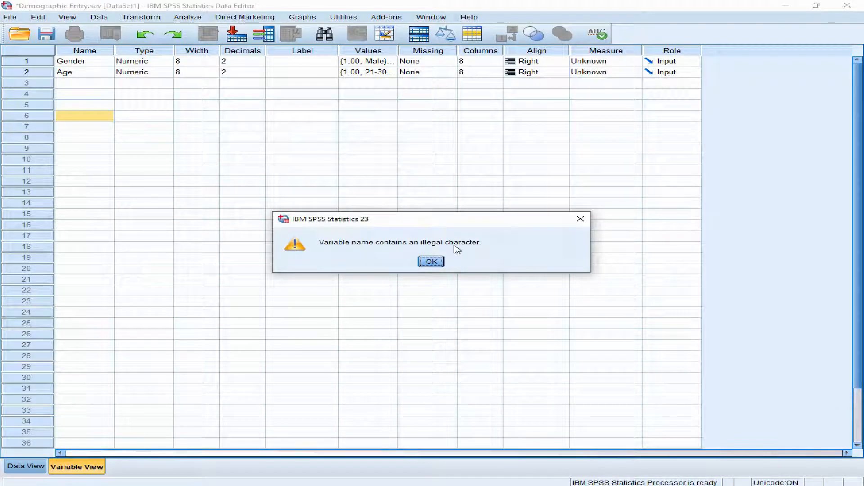
pyautogui.click(433, 261)
# - Add a third variable named Qualification below Age, correcting the spelling of its name
pyautogui.click(107, 84)
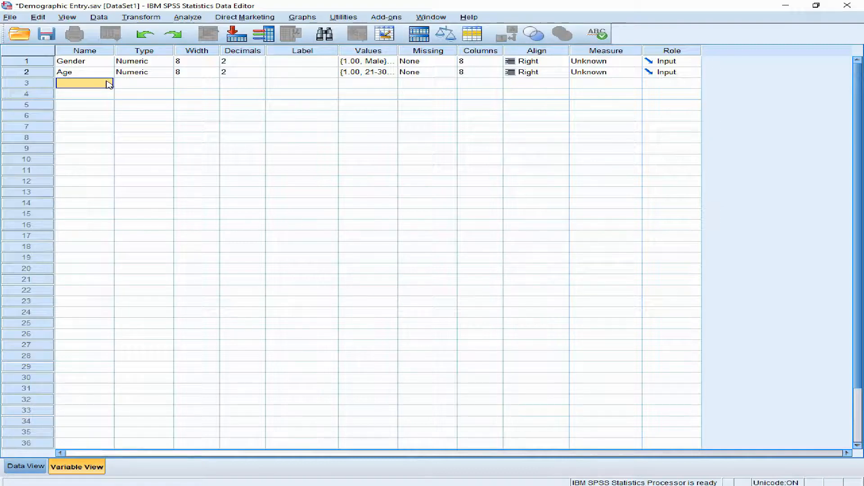
pyautogui.write('Qa')
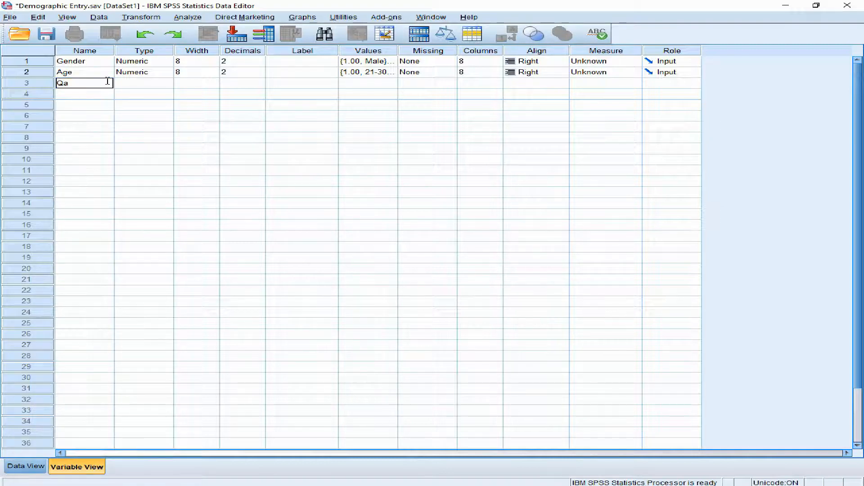
pyautogui.write('ulificiation')
pyautogui.click(74, 83)
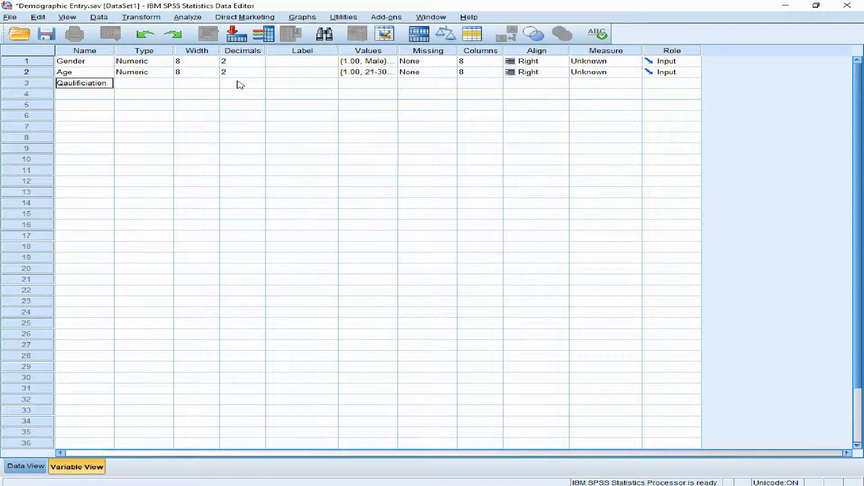
pyautogui.press('BackSpace')
pyautogui.press('BackSpace')
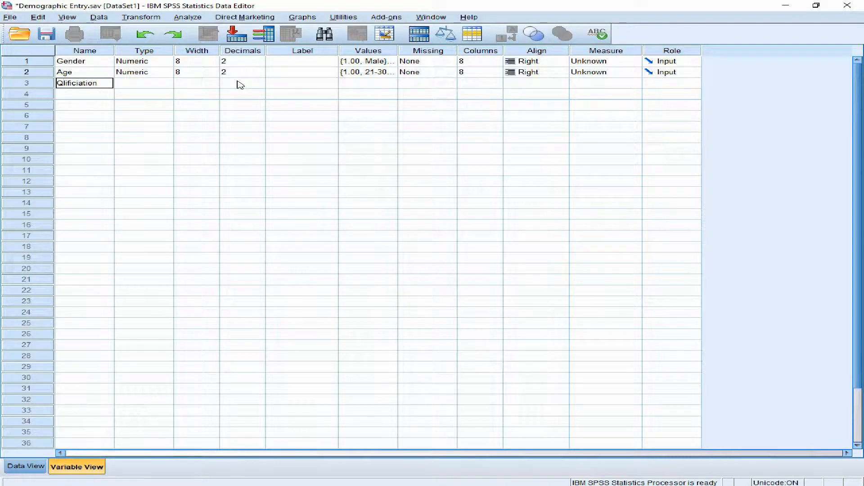
pyautogui.write('ua')
pyautogui.press('Return')
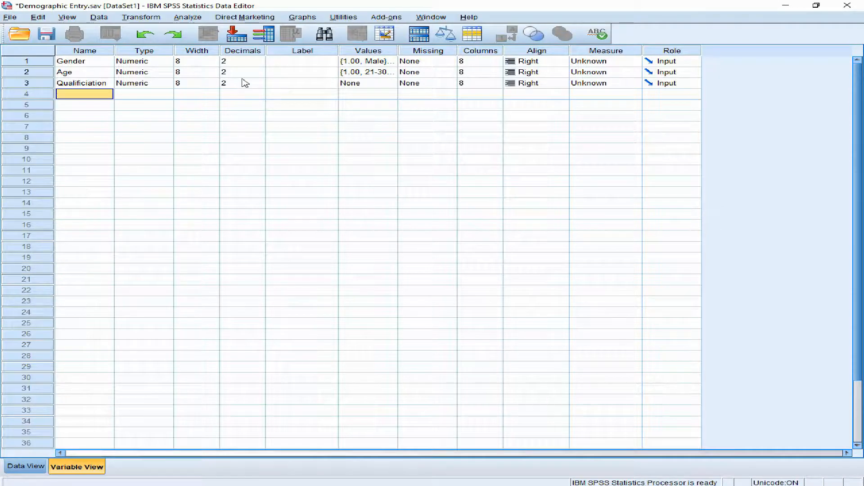
pyautogui.click(106, 85)
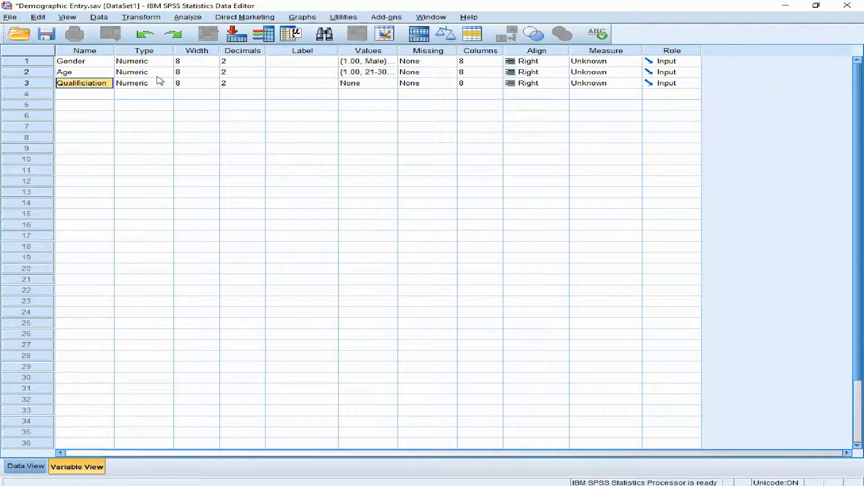
pyautogui.click(90, 85)
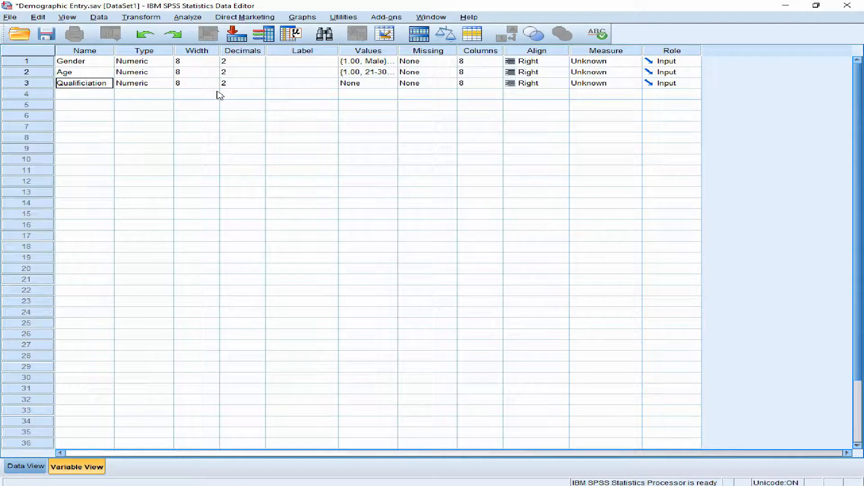
pyautogui.press('BackSpace')
pyautogui.press('BackSpace')
pyautogui.press('Return')
# - Add the value labels 1 = Bachelors and 2 = Masters to the Qualification variable
pyautogui.click(355, 85)
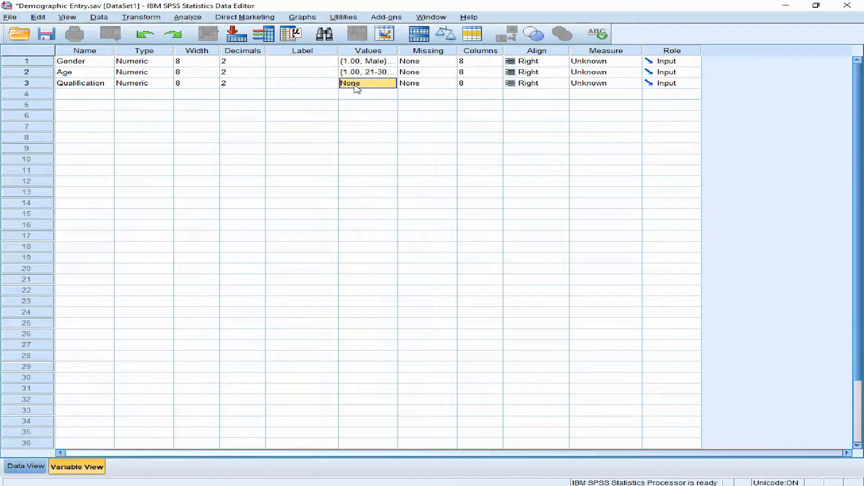
pyautogui.click(390, 84)
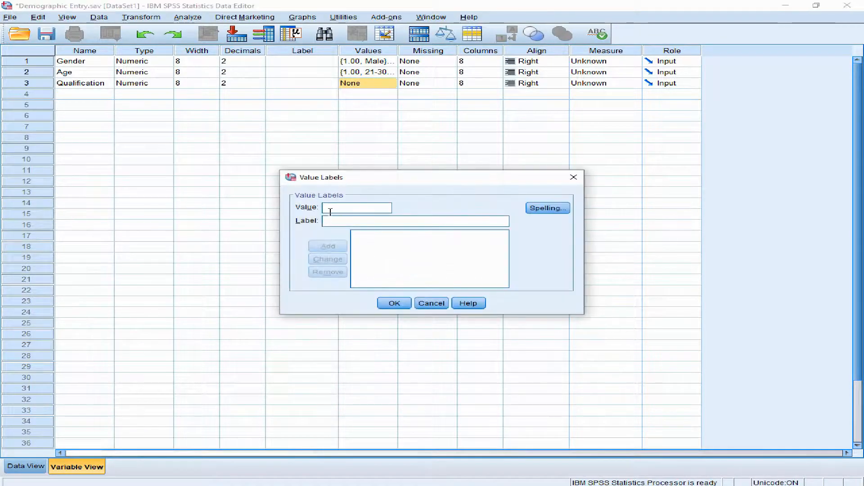
pyautogui.click(362, 221)
pyautogui.write('Bac')
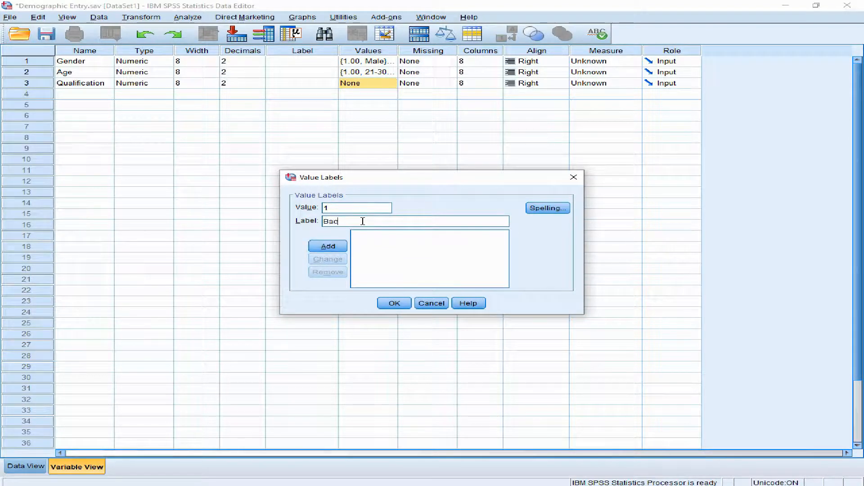
pyautogui.write('helors')
pyautogui.click(333, 246)
pyautogui.write('2')
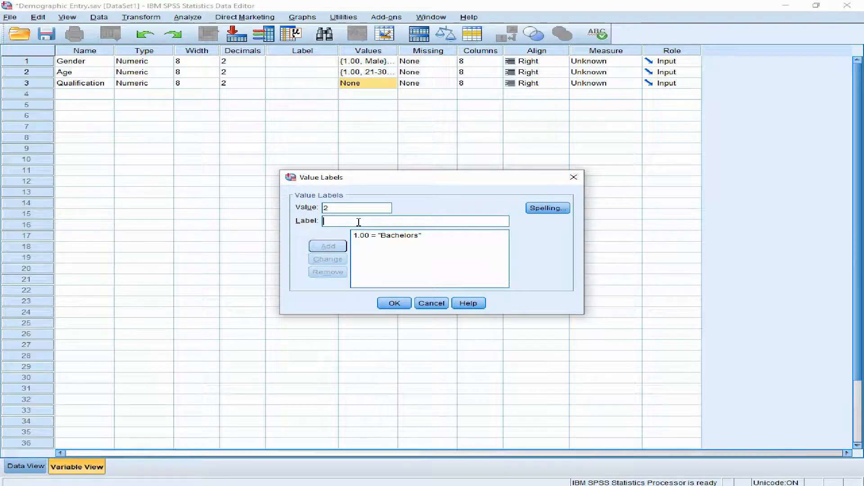
pyautogui.write('.00 = "Master')
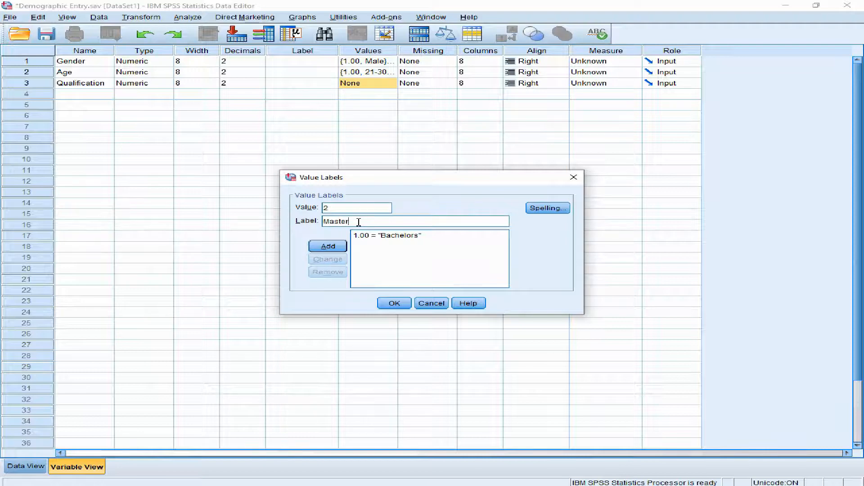
pyautogui.write('s')
pyautogui.click(327, 246)
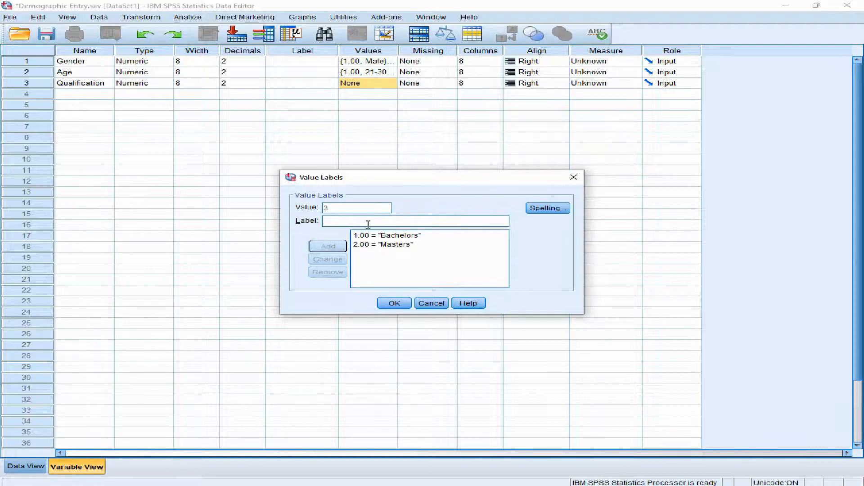
# - Add the value label 3 = PhD to the Qualification variable and accept its value labels
pyautogui.write('Ph')
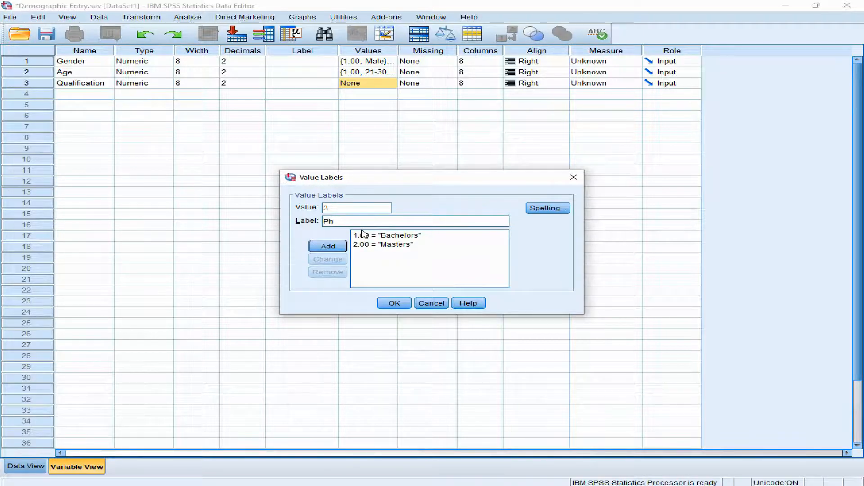
pyautogui.write('D')
pyautogui.click(340, 247)
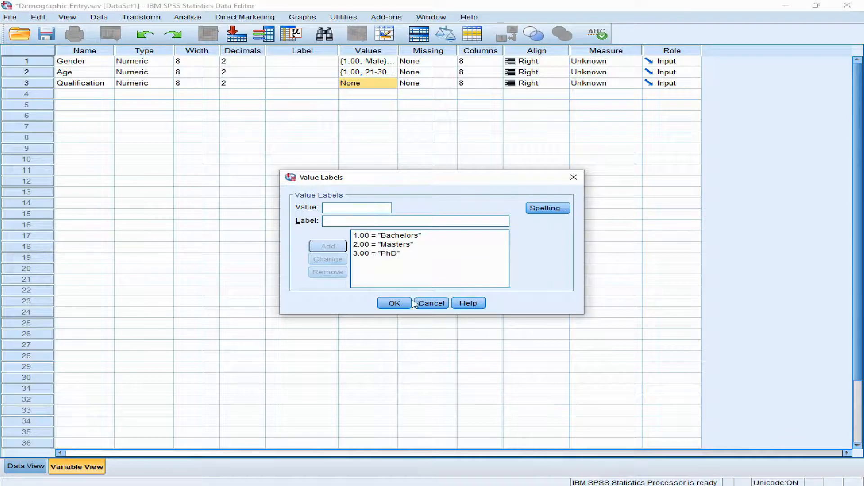
pyautogui.click(394, 303)
# - Show the three variables as columns in Data View and save the Demographic Entry data file
pyautogui.click(290, 248)
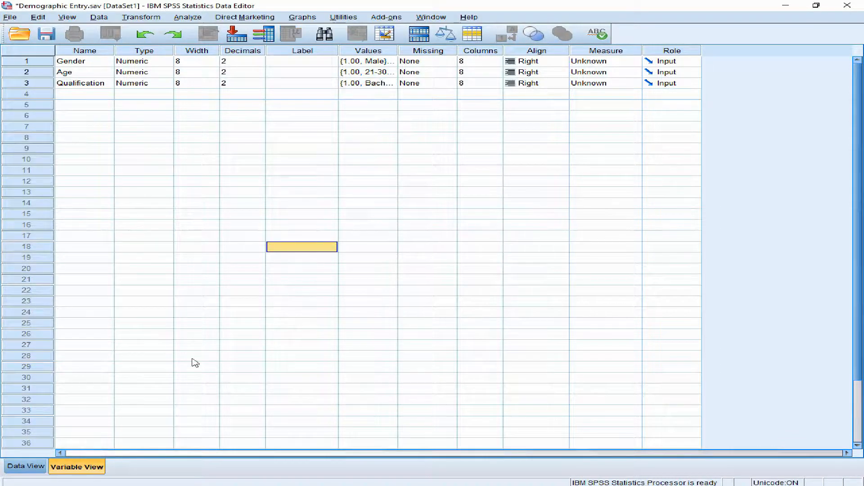
pyautogui.click(35, 470)
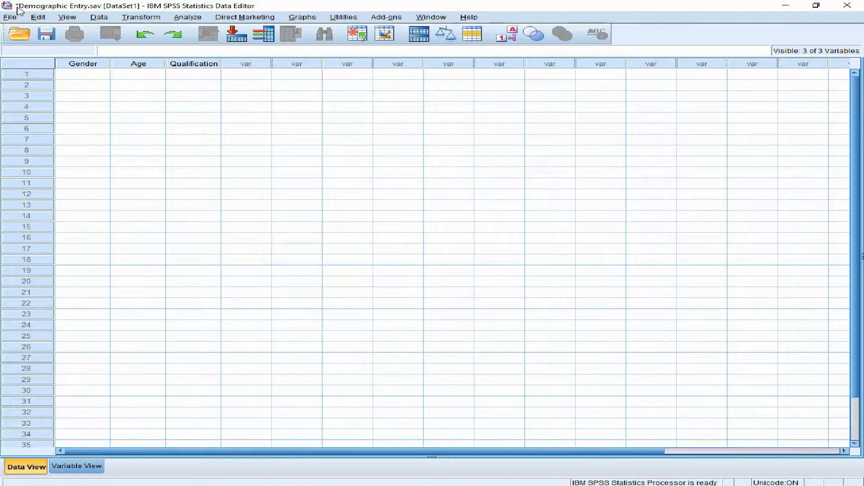
pyautogui.hotkey('ctrl', 's')
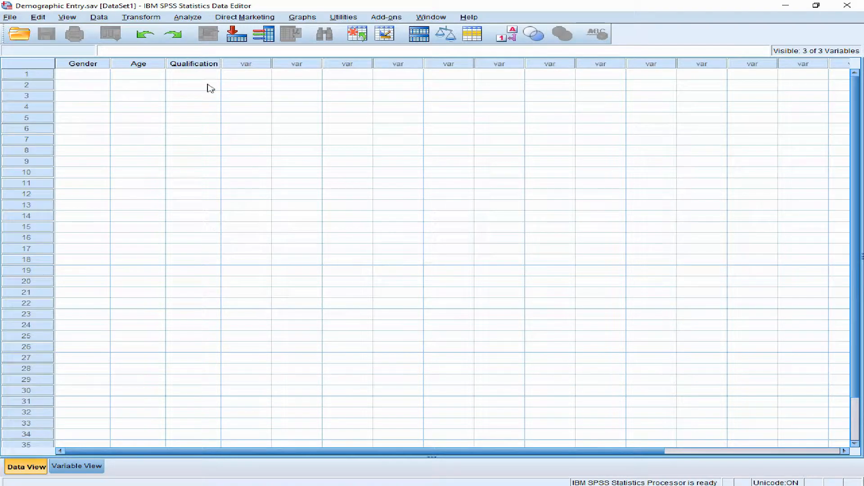
# - Enter the code 2 for Gender in the first case and move on to its Age cell
pyautogui.click(77, 76)
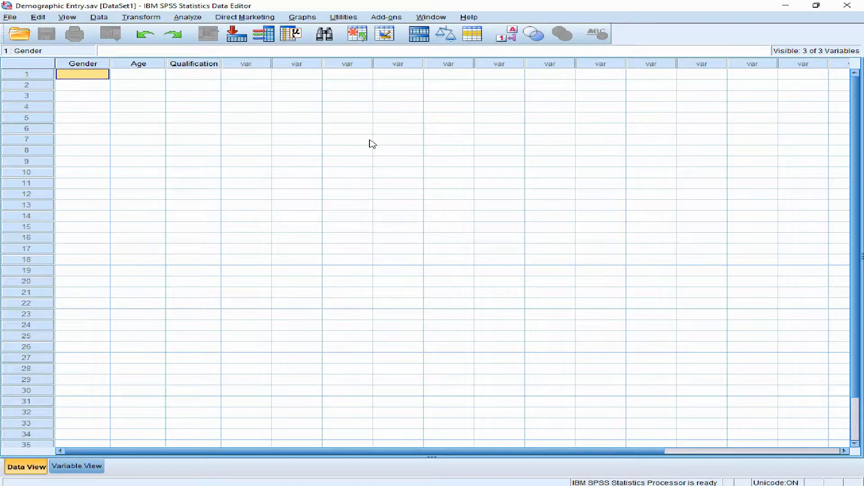
pyautogui.write('2')
pyautogui.press('Return')
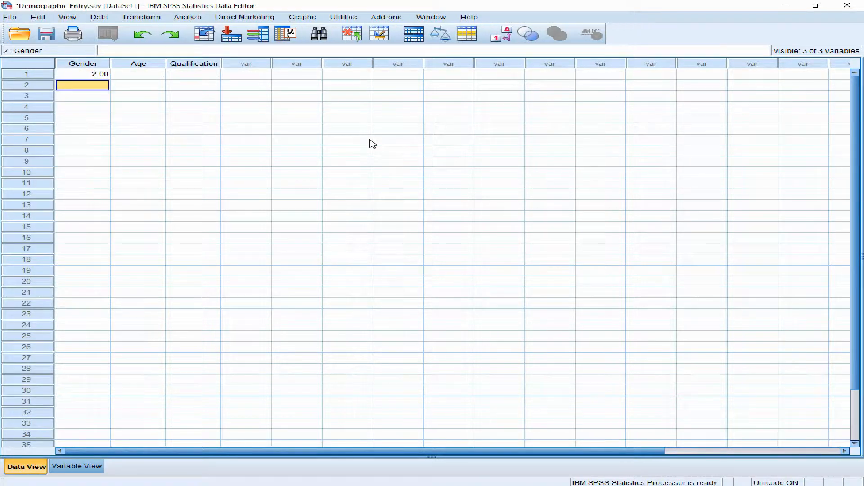
pyautogui.press('Up')
pyautogui.press('Right')
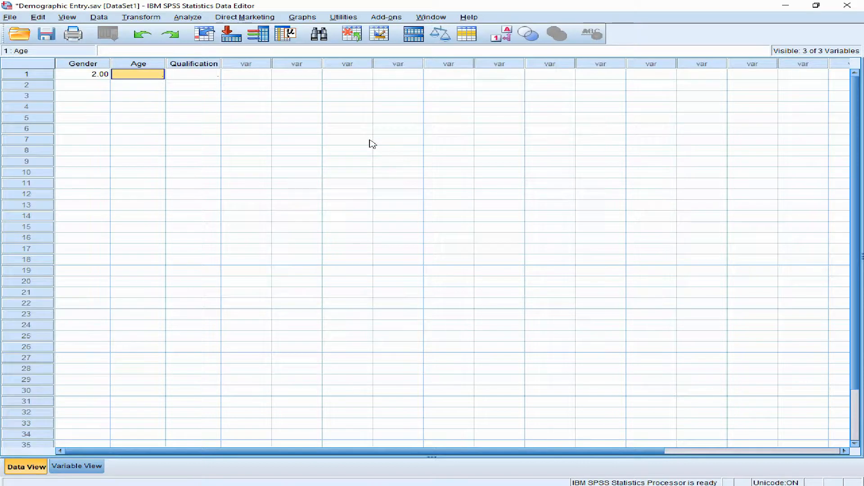
# - Check the answer options in the Word questionnaire, and in SPSS enter Age 2 and Qualification 3 for the first case
pyautogui.hotkey('alt', 'Tab')
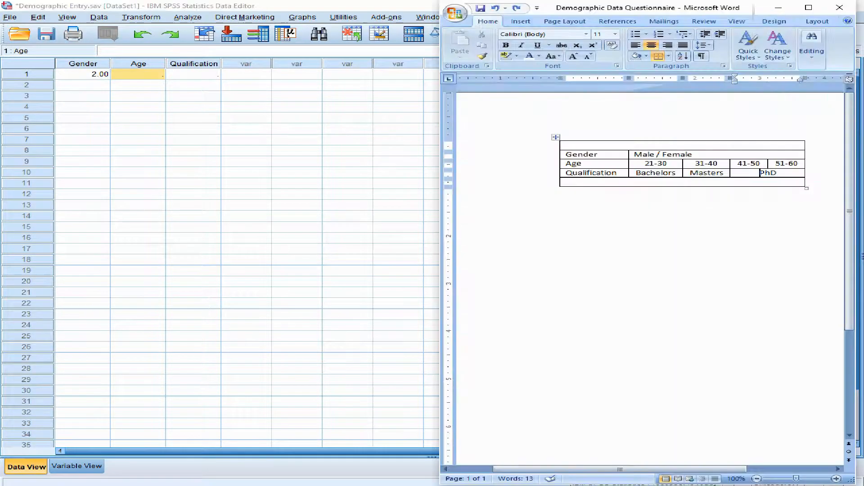
pyautogui.click(355, 391)
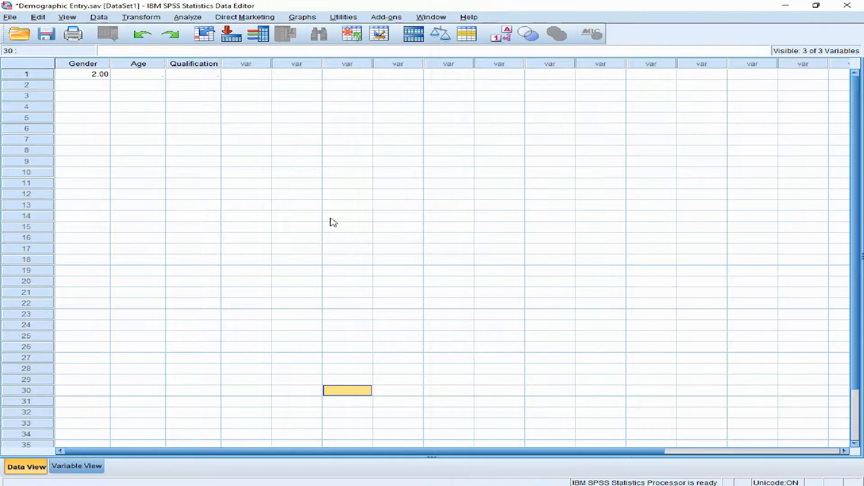
pyautogui.click(140, 76)
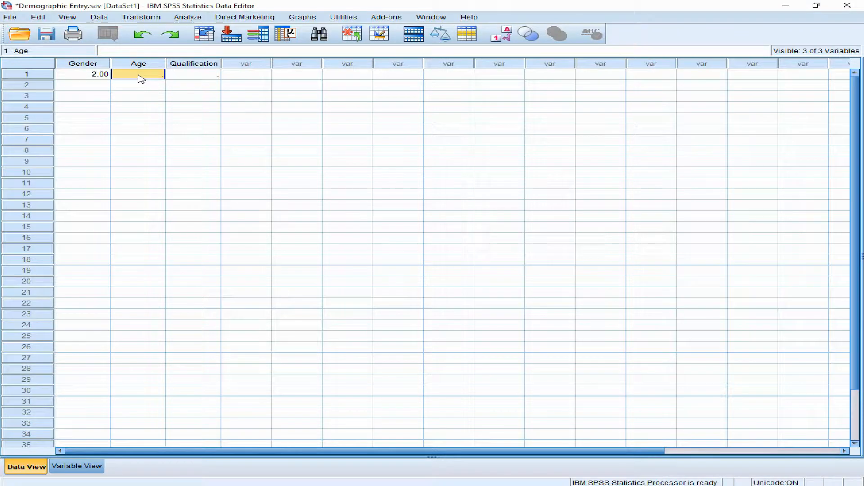
pyautogui.write('2')
pyautogui.press('Return')
pyautogui.click(180, 78)
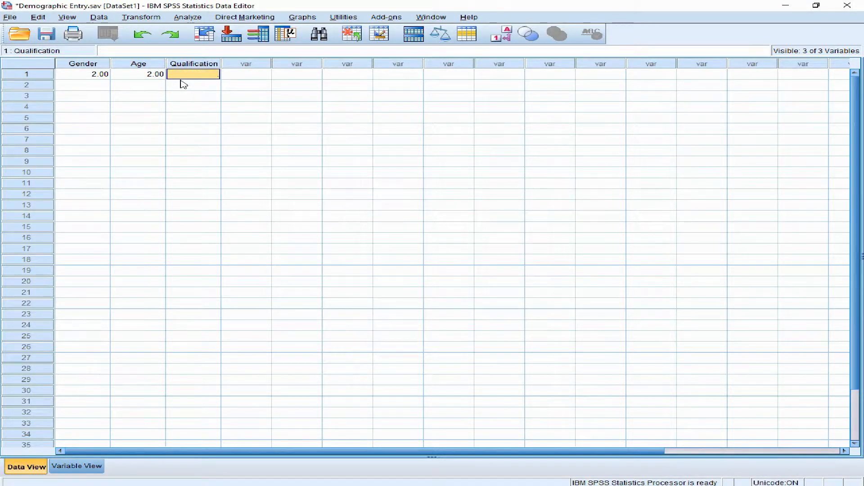
pyautogui.write('3')
pyautogui.press('Return')
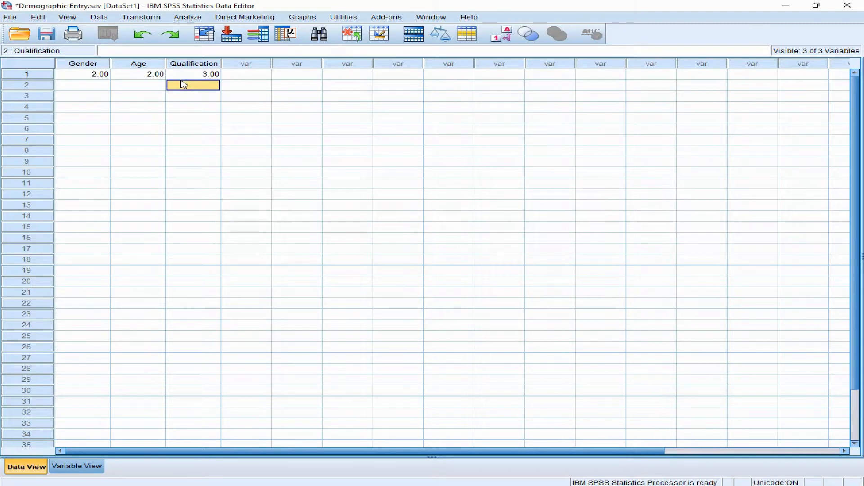
# - Enter Gender 2 and Age 4 for the second case, checking the age ranges in the Word questionnaire
pyautogui.click(91, 86)
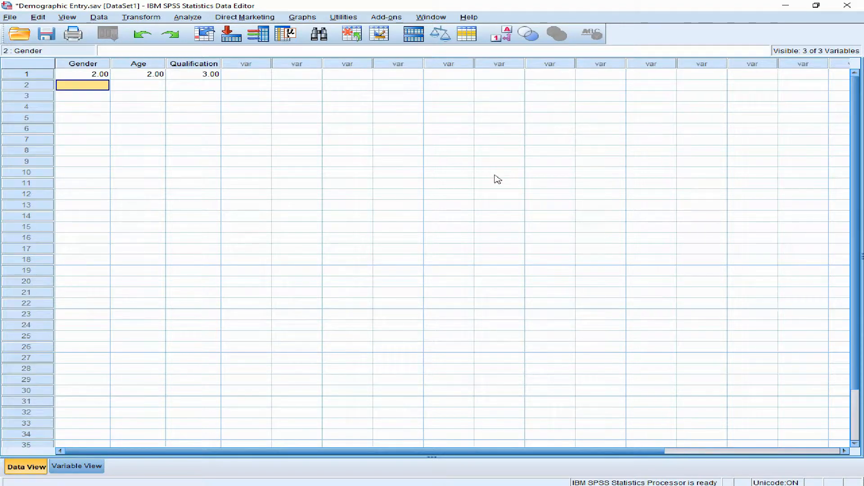
pyautogui.write('2')
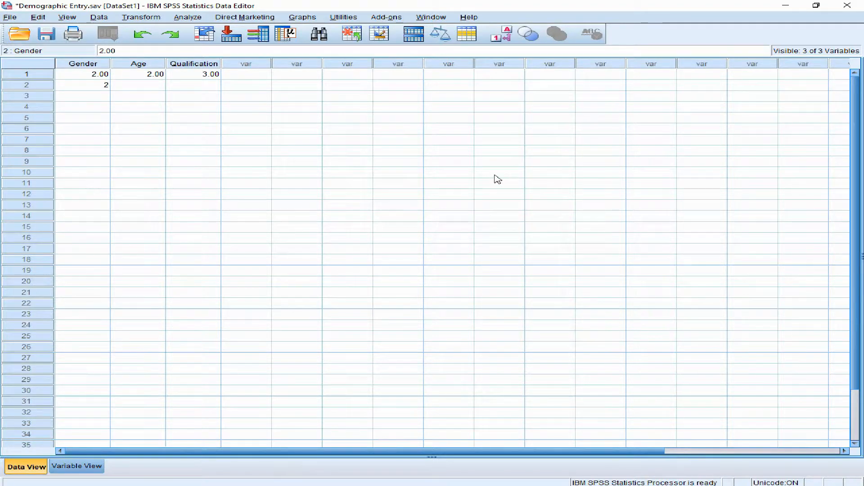
pyautogui.press('Tab')
pyautogui.hotkey('alt', 'Tab')
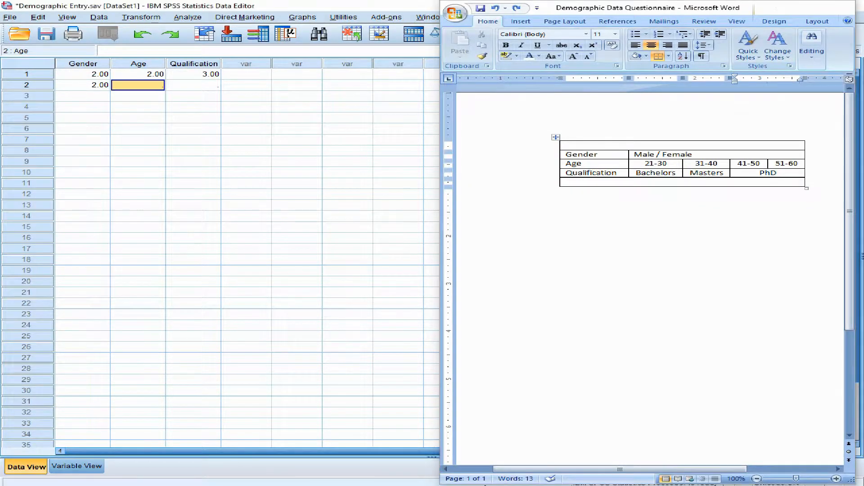
pyautogui.hotkey('alt', 'Tab')
pyautogui.write('4')
pyautogui.press('Tab')
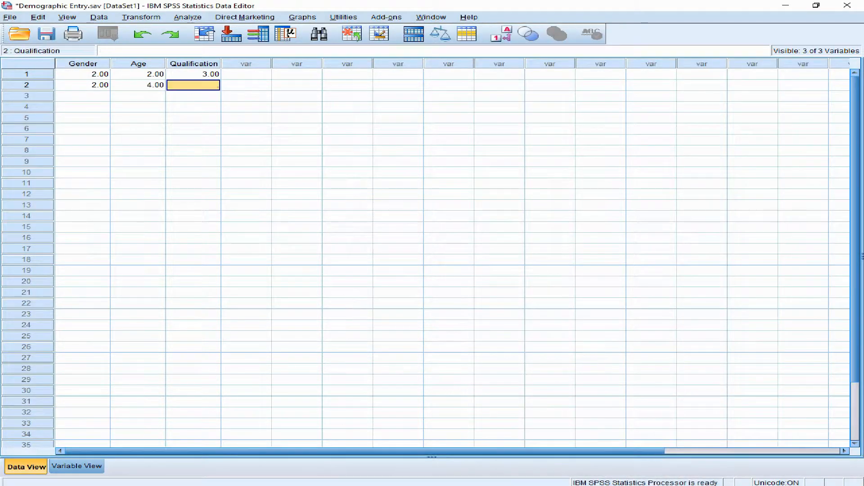
# - Check the Qualification options in the Word questionnaire and enter Qualification 2 for the second case in SPSS
pyautogui.hotkey('alt', 'Tab')
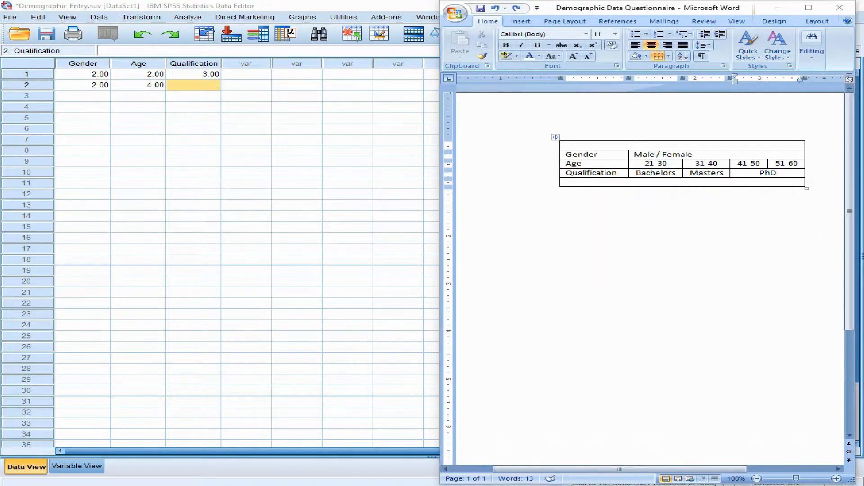
pyautogui.hotkey('alt', 'Tab')
pyautogui.write('2')
pyautogui.press('Return')
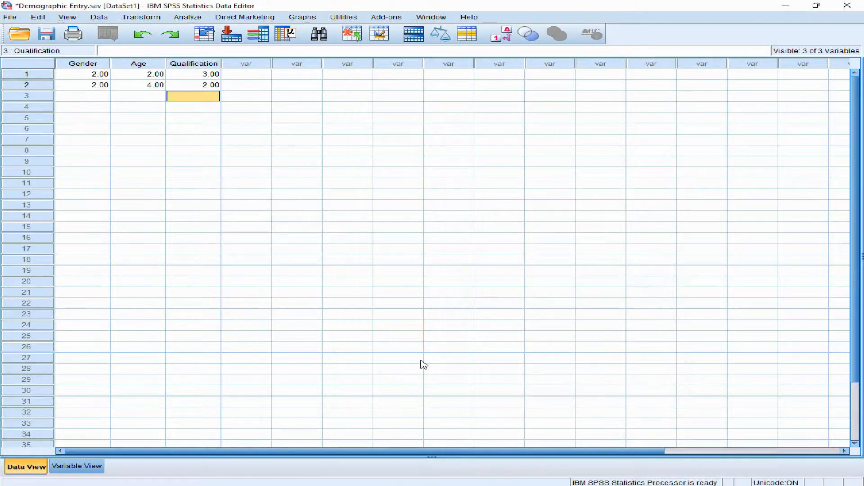
# - Enter Gender 1 and Age 1 for the third case in SPSS, checking the age ranges in the Word questionnaire
pyautogui.press('Left')
pyautogui.press('Left')
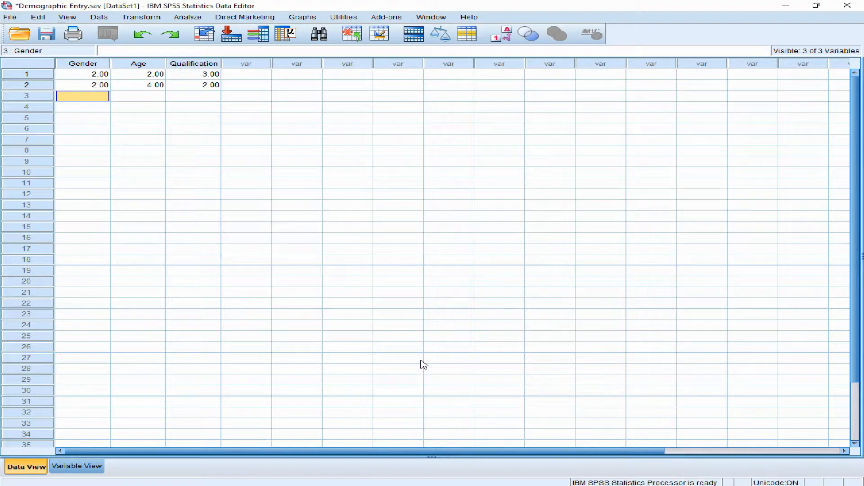
pyautogui.write('1')
pyautogui.press('Tab')
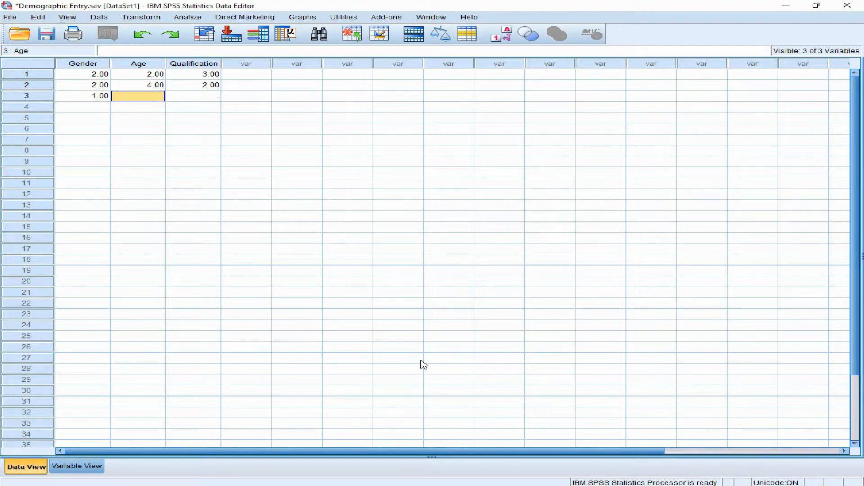
pyautogui.hotkey('alt', 'Tab')
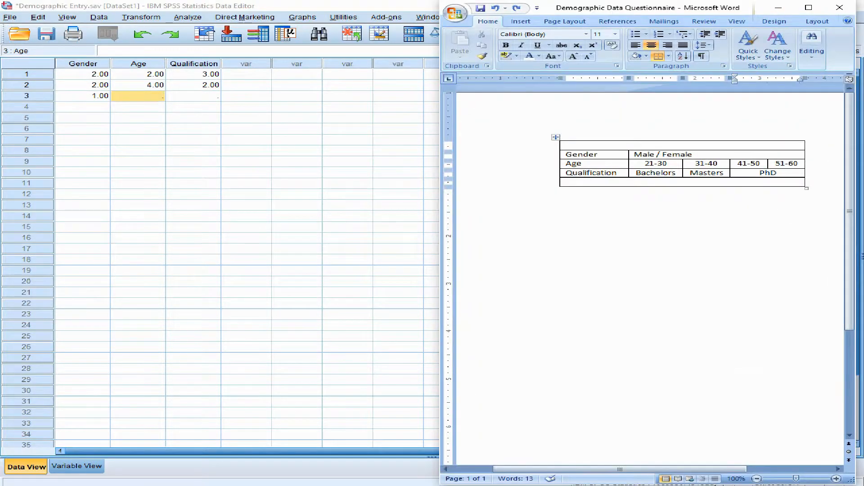
pyautogui.hotkey('alt', 'Tab')
pyautogui.write('1')
pyautogui.press('Return')
pyautogui.press('Up')
pyautogui.press('Right')
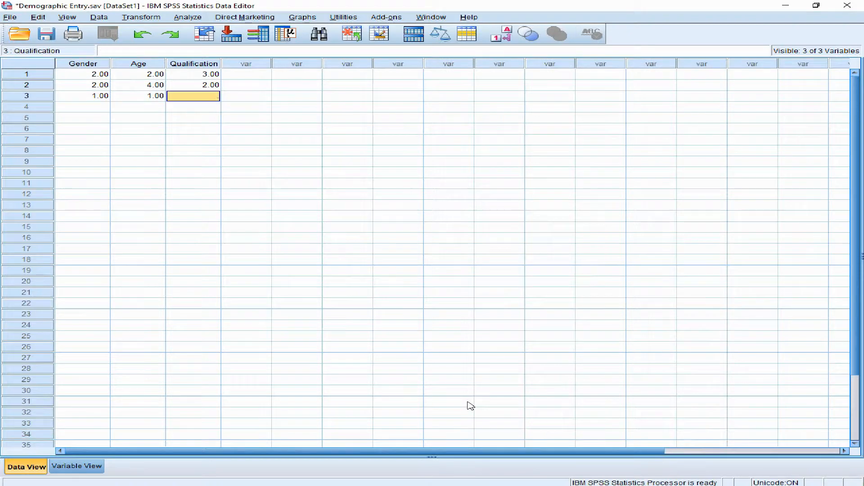
# - Check the Qualification options in the Word questionnaire, enter Qualification 1 for the third case in SPSS, and save the data file
pyautogui.hotkey('alt', 'Tab')
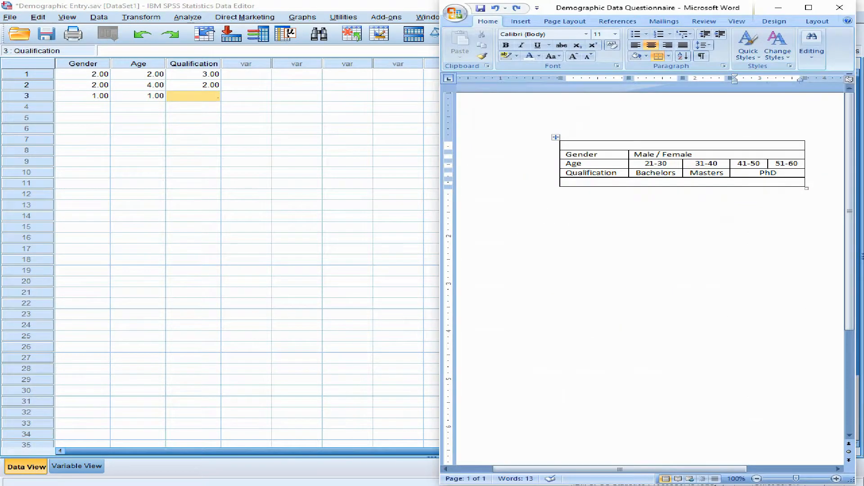
pyautogui.hotkey('alt', 'Tab')
pyautogui.write('1')
pyautogui.press('Return')
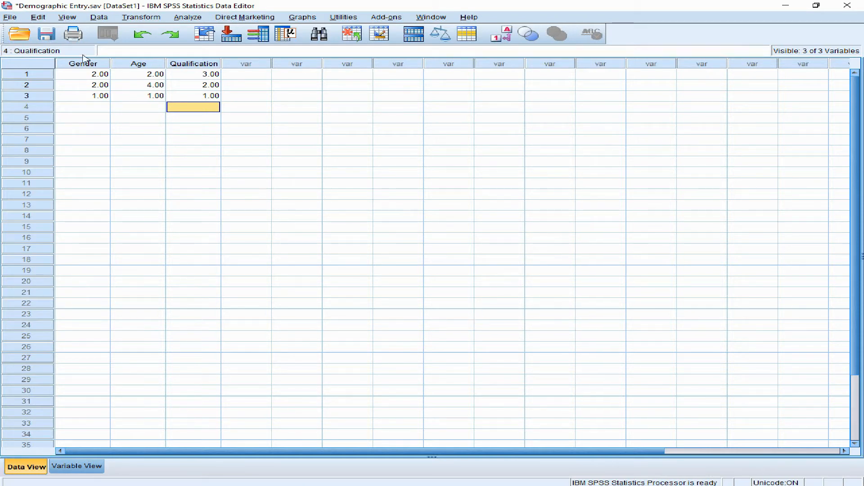
pyautogui.click(48, 35)
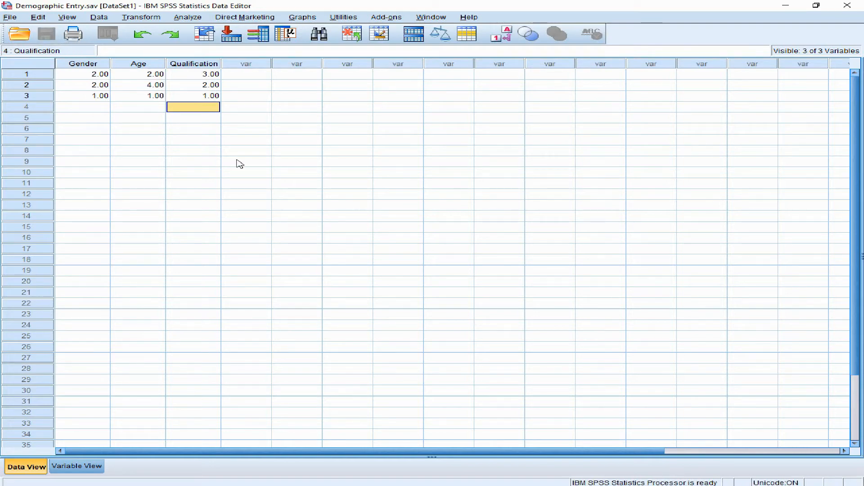